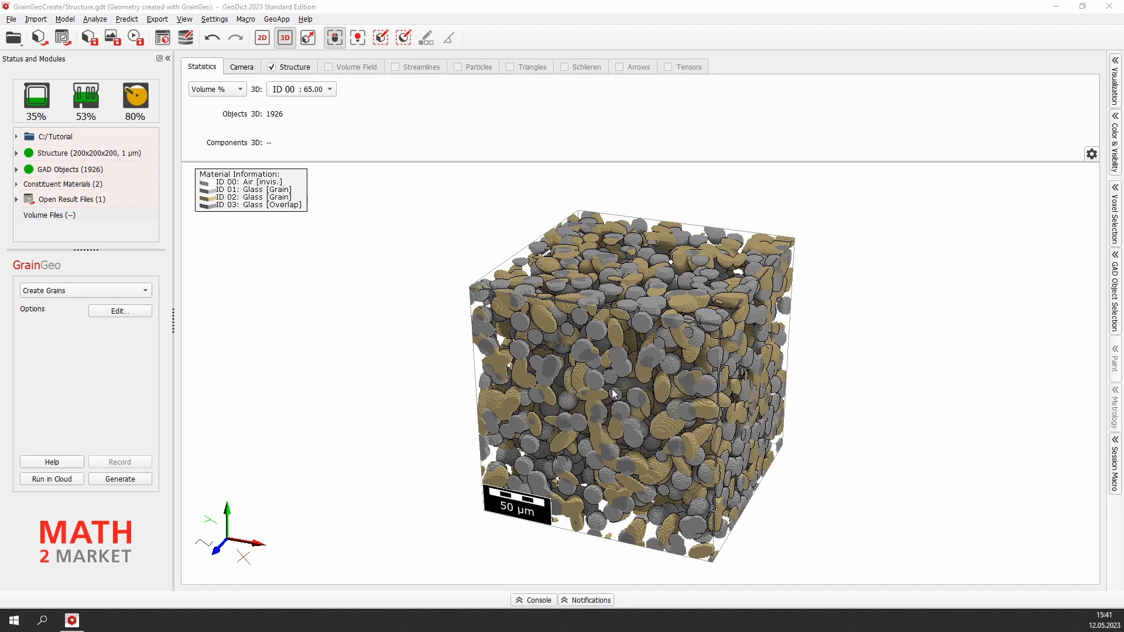
Step: Inspect the voxelized grains up close with the Box structure renderer and review the sphere and ellipsoid object options for grain creation
{"action": "left_click", "coordinate": [294, 67]}
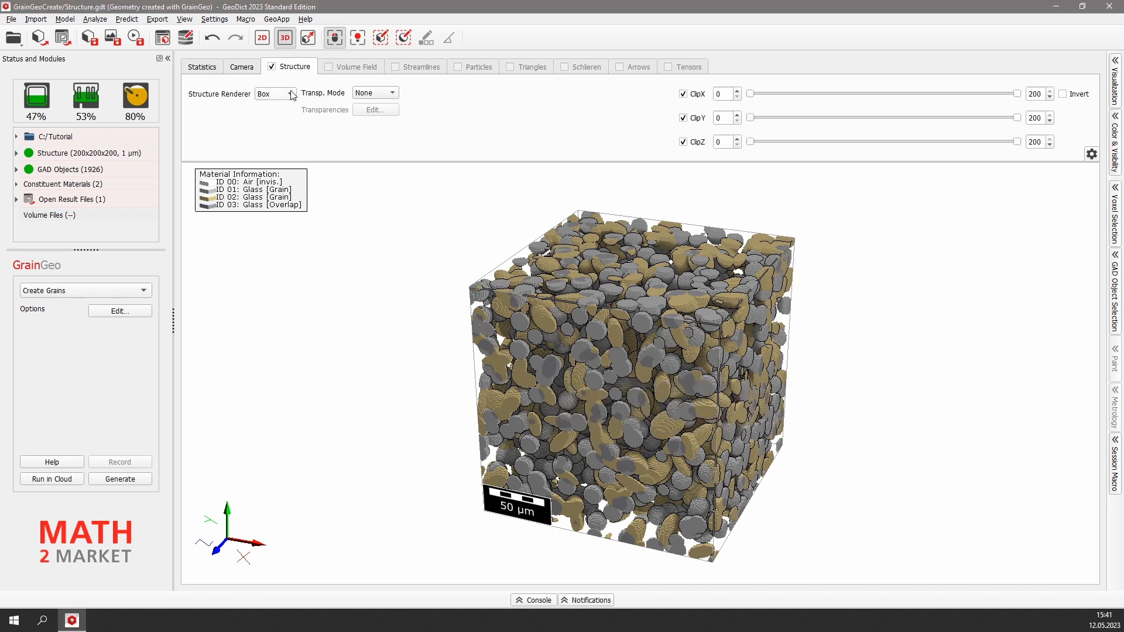
{"action": "left_click", "coordinate": [290, 93]}
{"action": "scroll", "coordinate": [624, 358], "scroll_direction": "up", "scroll_amount": 5}
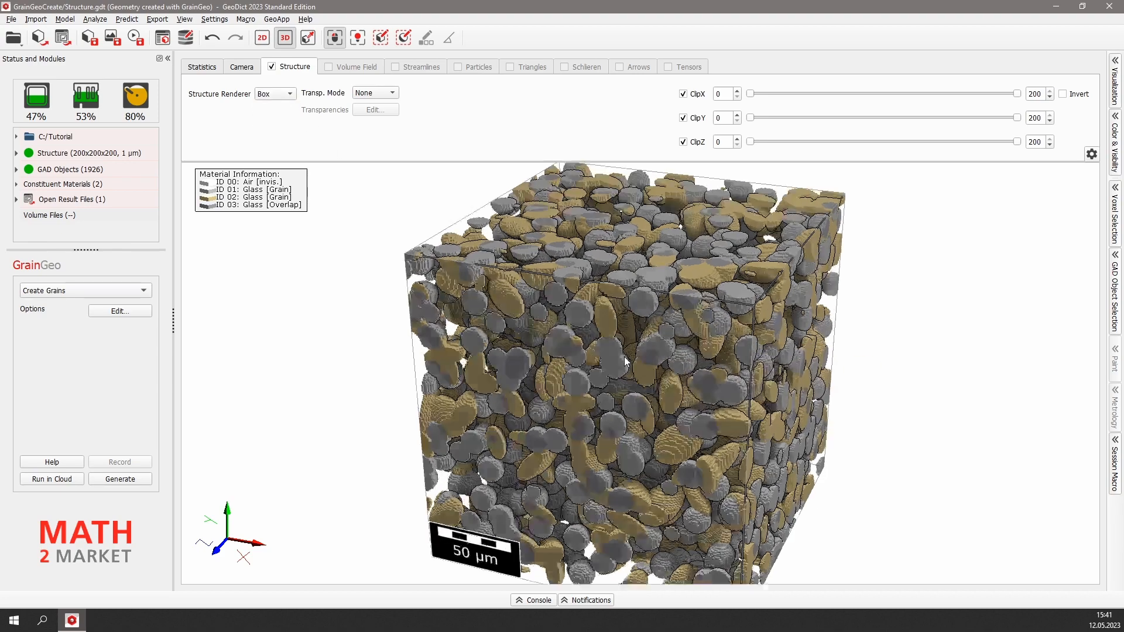
{"action": "scroll", "coordinate": [624, 358], "scroll_direction": "up", "scroll_amount": 5}
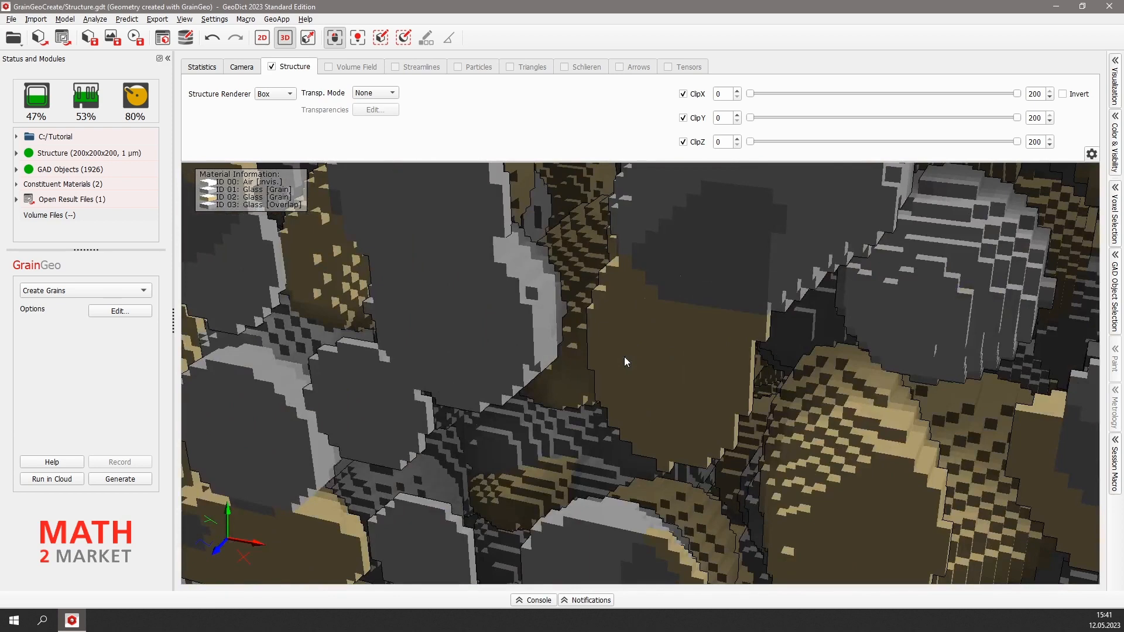
{"action": "scroll", "coordinate": [624, 362], "scroll_direction": "down", "scroll_amount": 5}
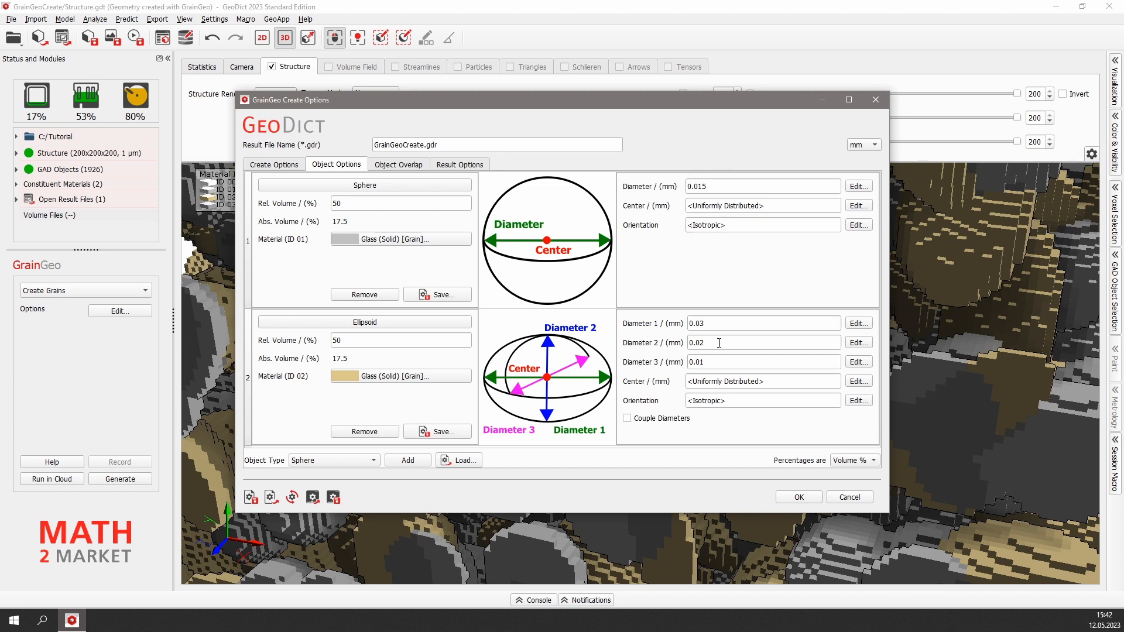
{"action": "left_click", "coordinate": [850, 498]}
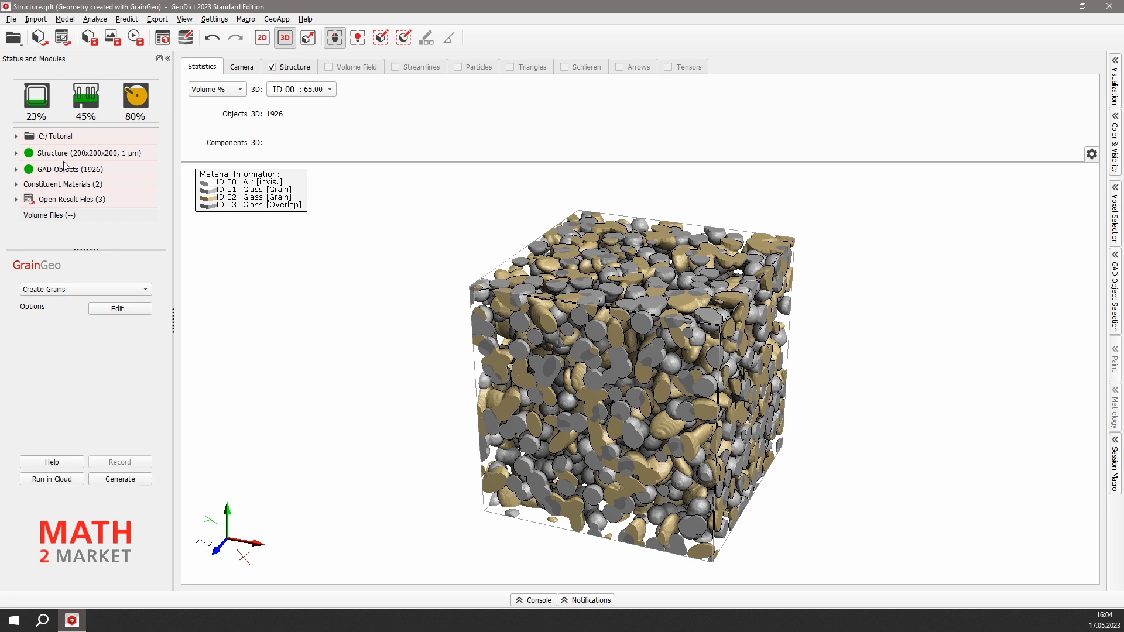
Step: Switch to the GadGeo module and view the parameters of the first sphere in the Edit GAD Objects options
{"action": "left_click", "coordinate": [75, 21]}
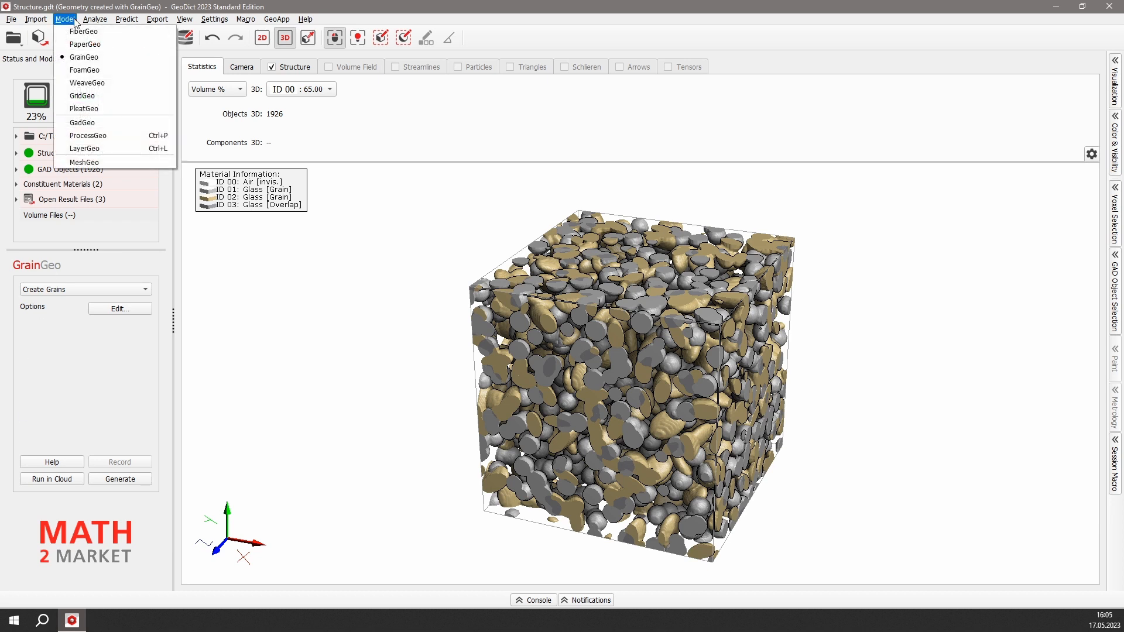
{"action": "left_click", "coordinate": [120, 123]}
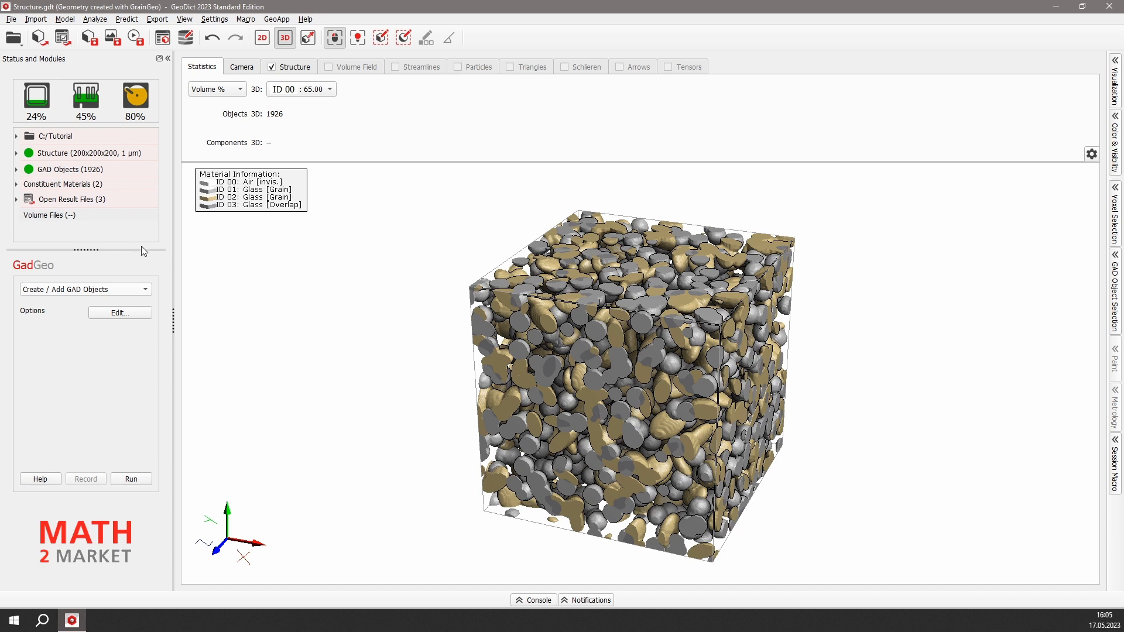
{"action": "left_click", "coordinate": [119, 290]}
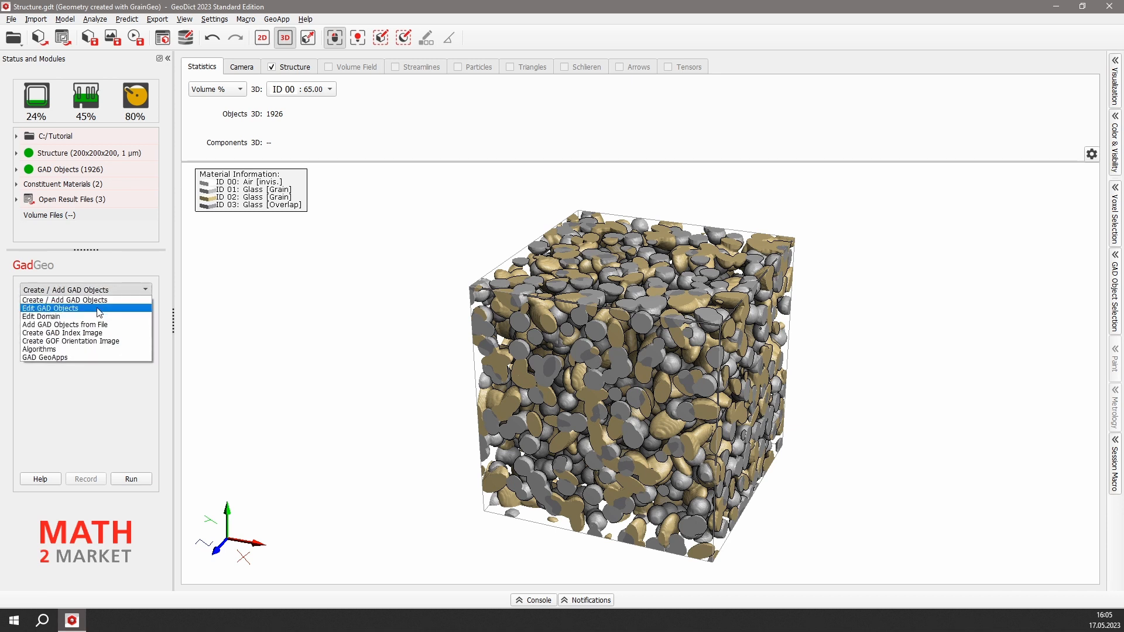
{"action": "left_click", "coordinate": [117, 308]}
{"action": "left_click", "coordinate": [119, 326]}
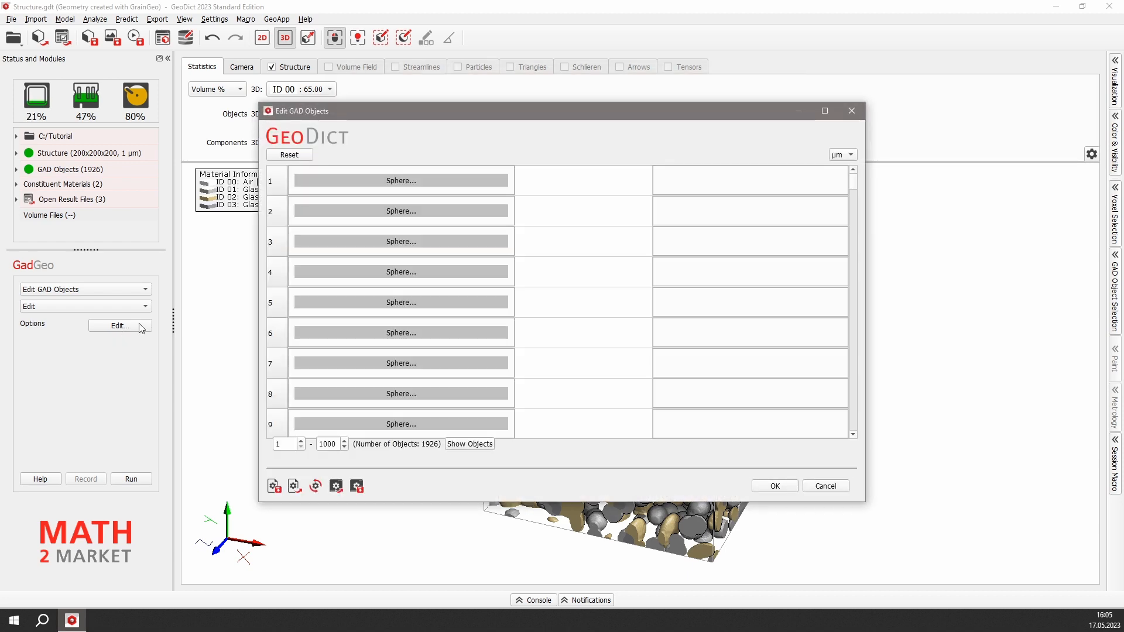
{"action": "left_click", "coordinate": [435, 182]}
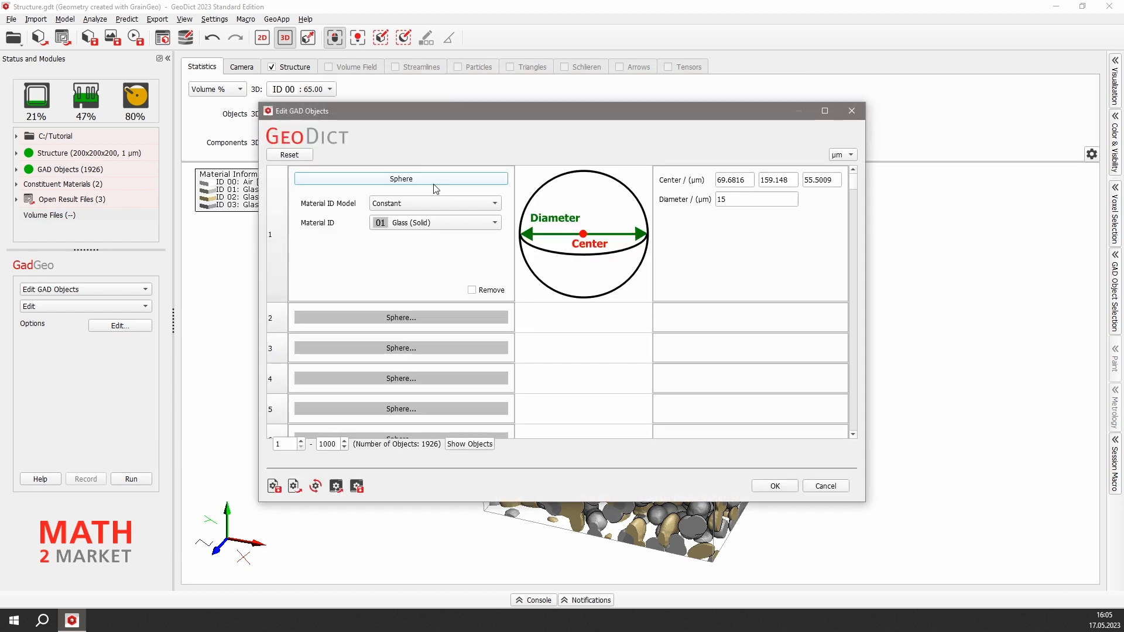
{"action": "key", "text": "Escape"}
Step: Set the GadGeo command to Algorithms and review the available GAD algorithms, keeping Remove Object Overlap
{"action": "left_click", "coordinate": [88, 289]}
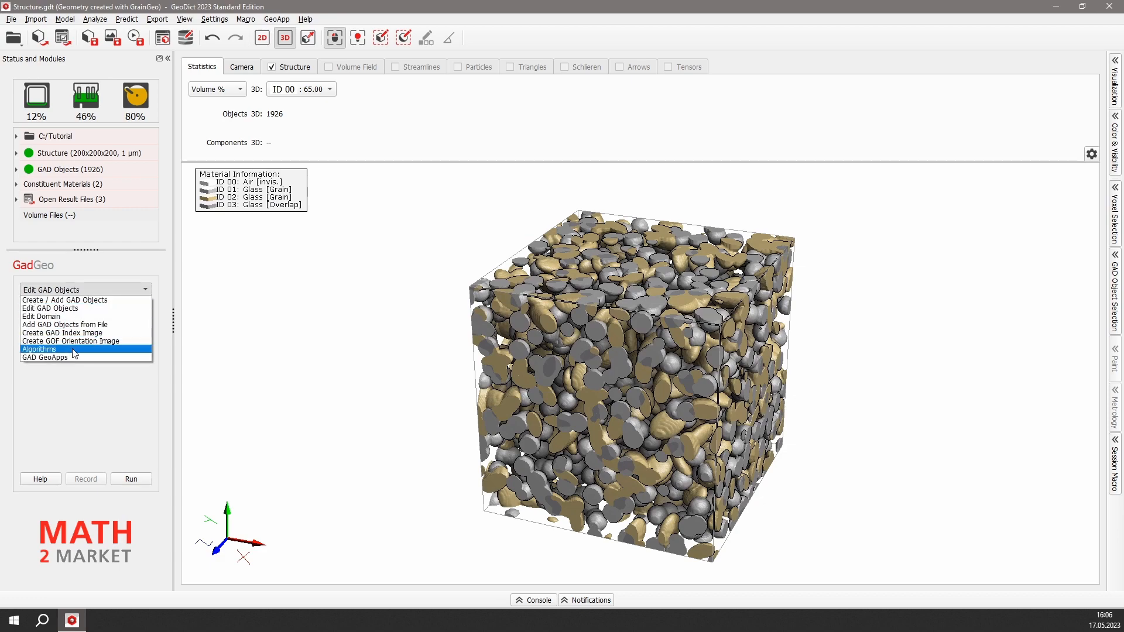
{"action": "left_click", "coordinate": [73, 350]}
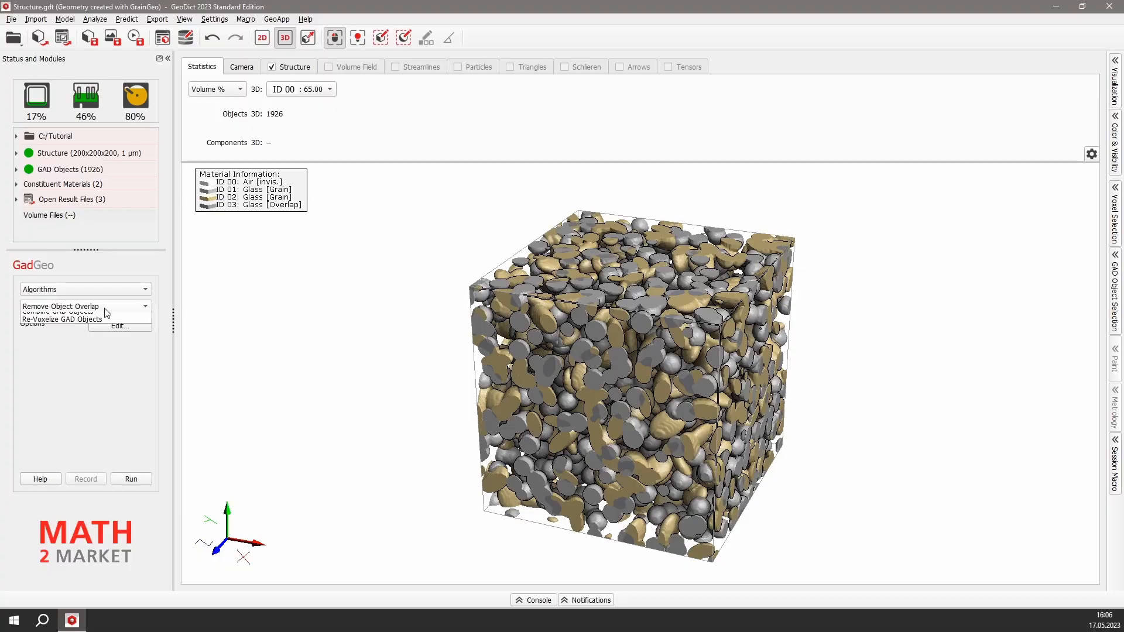
{"action": "left_click", "coordinate": [104, 307]}
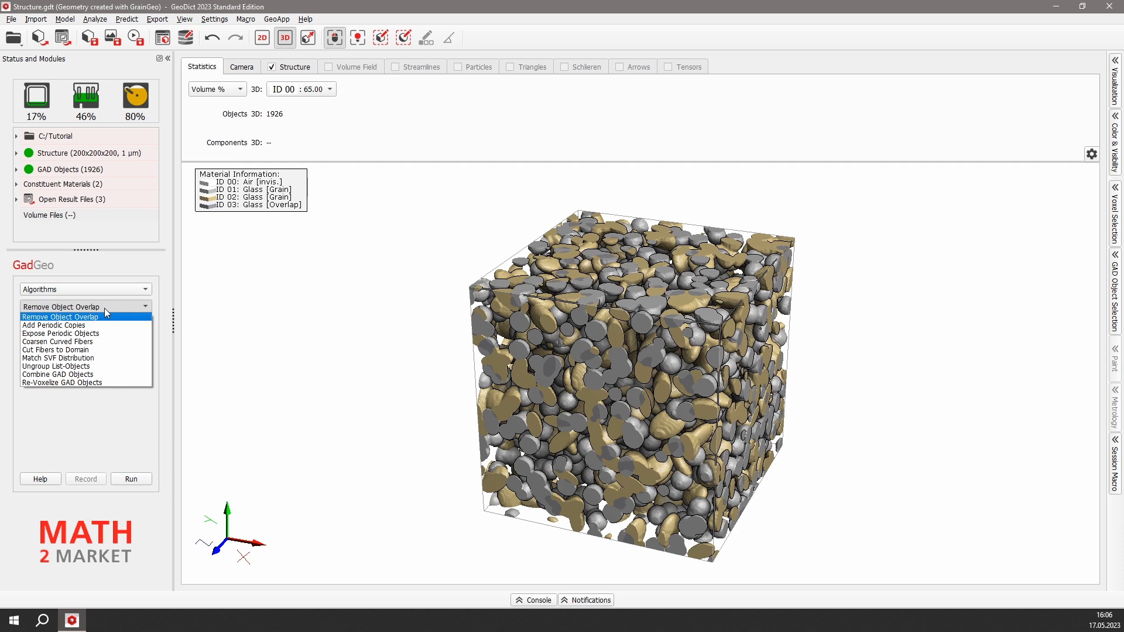
{"action": "left_click", "coordinate": [104, 308]}
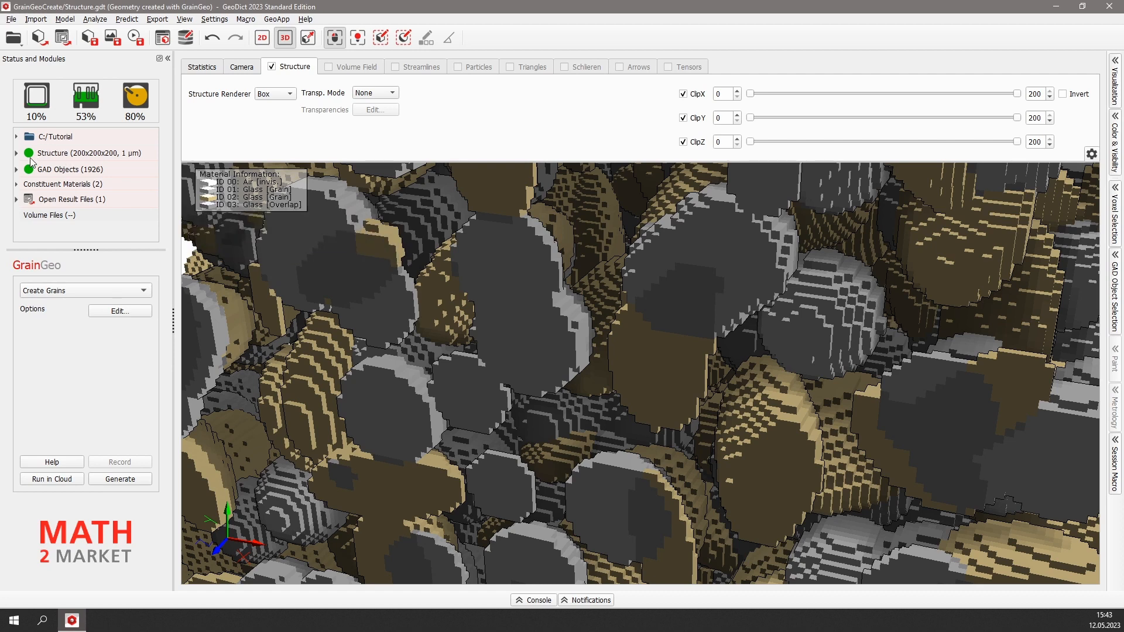
Step: Activate voxel selection and pick ten individual voxels: three on an ellipsoid, four on the sphere above it, and three on the neighbouring overlapping spheres
{"action": "mouse_move", "coordinate": [30, 170]}
{"action": "mouse_move", "coordinate": [94, 175]}
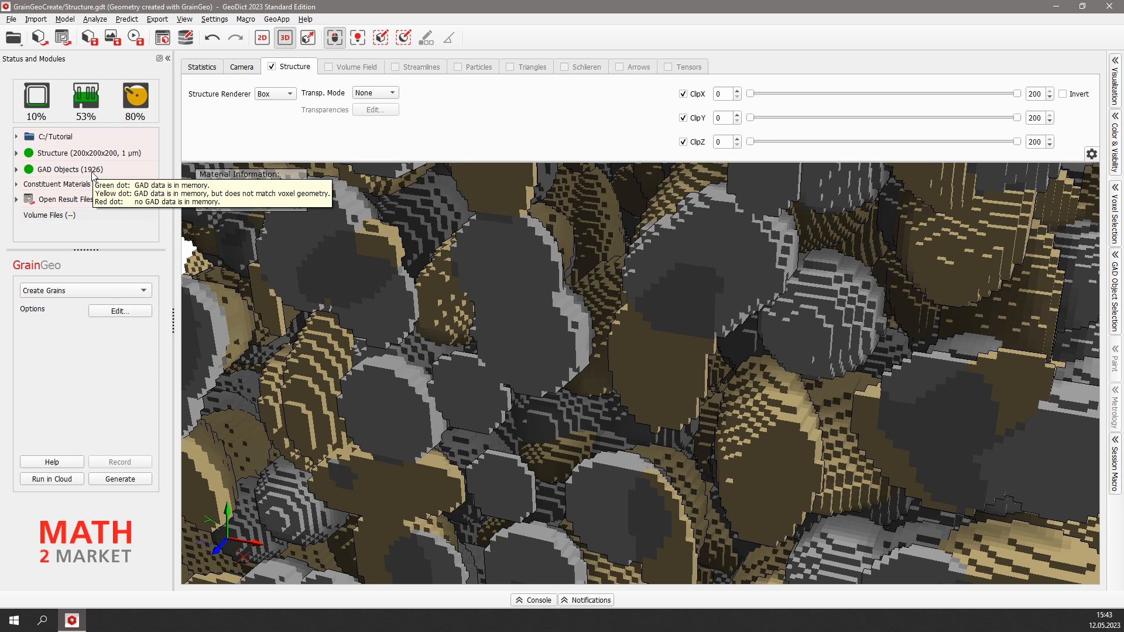
{"action": "left_click", "coordinate": [386, 42]}
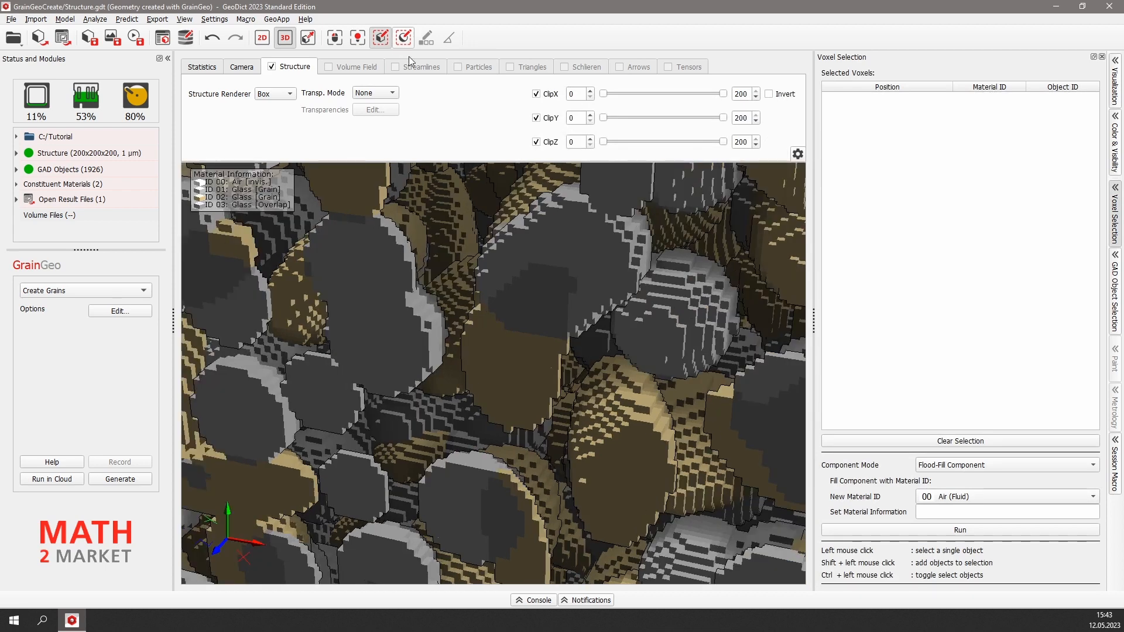
{"action": "left_click", "coordinate": [638, 398]}
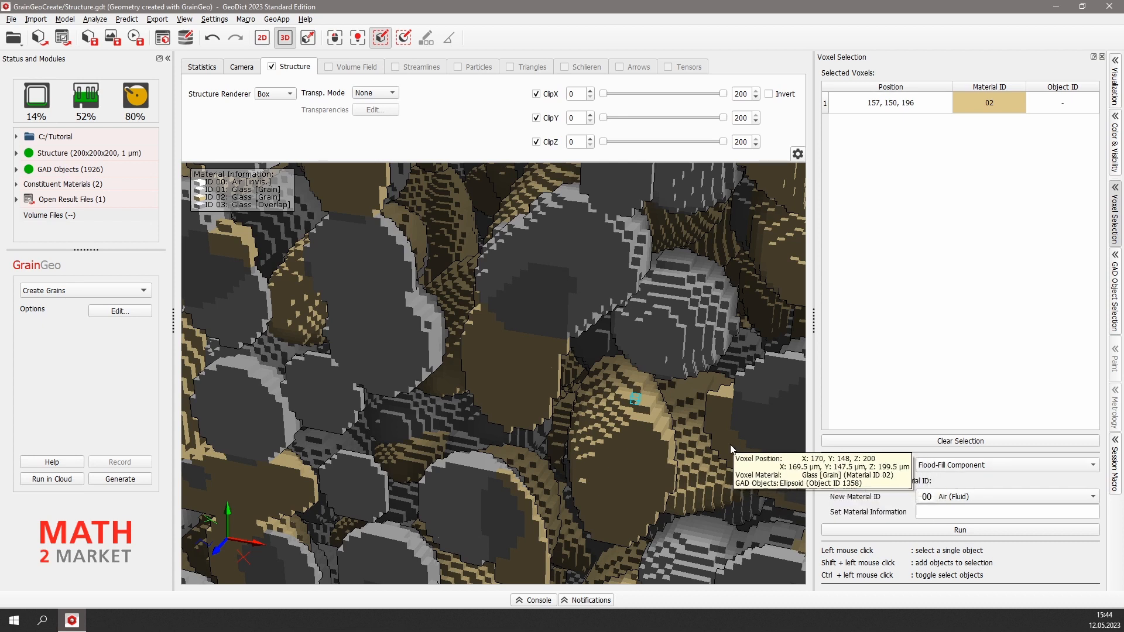
{"action": "left_click", "coordinate": [655, 417], "text": "shift"}
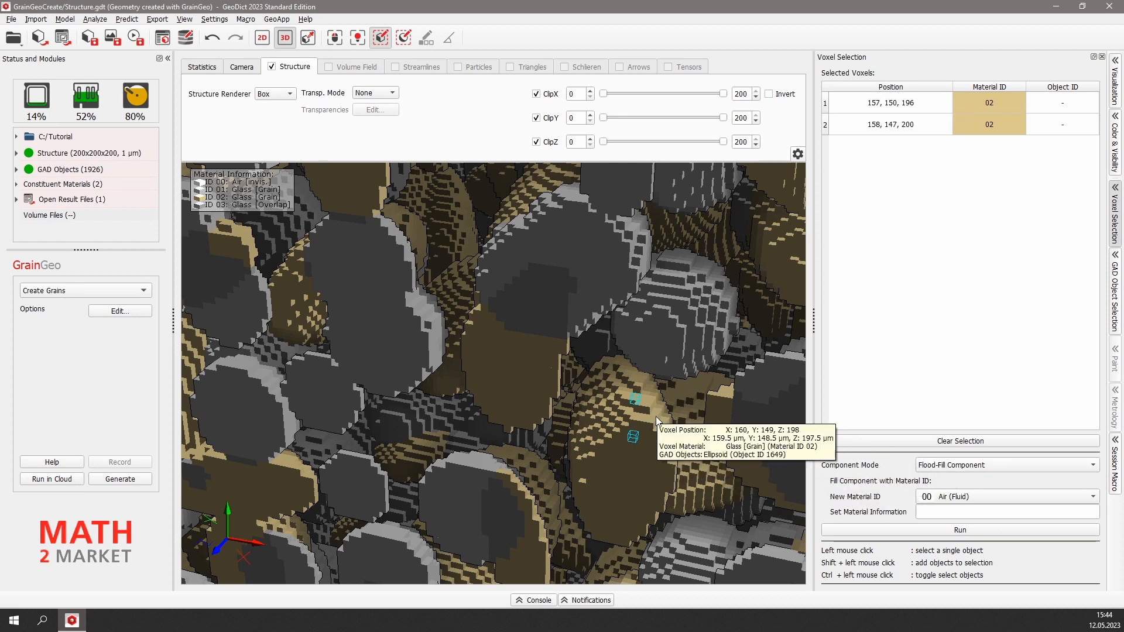
{"action": "left_click", "coordinate": [633, 436], "text": "shift"}
{"action": "left_click", "coordinate": [673, 344], "text": "shift"}
{"action": "left_click", "coordinate": [682, 304], "text": "shift"}
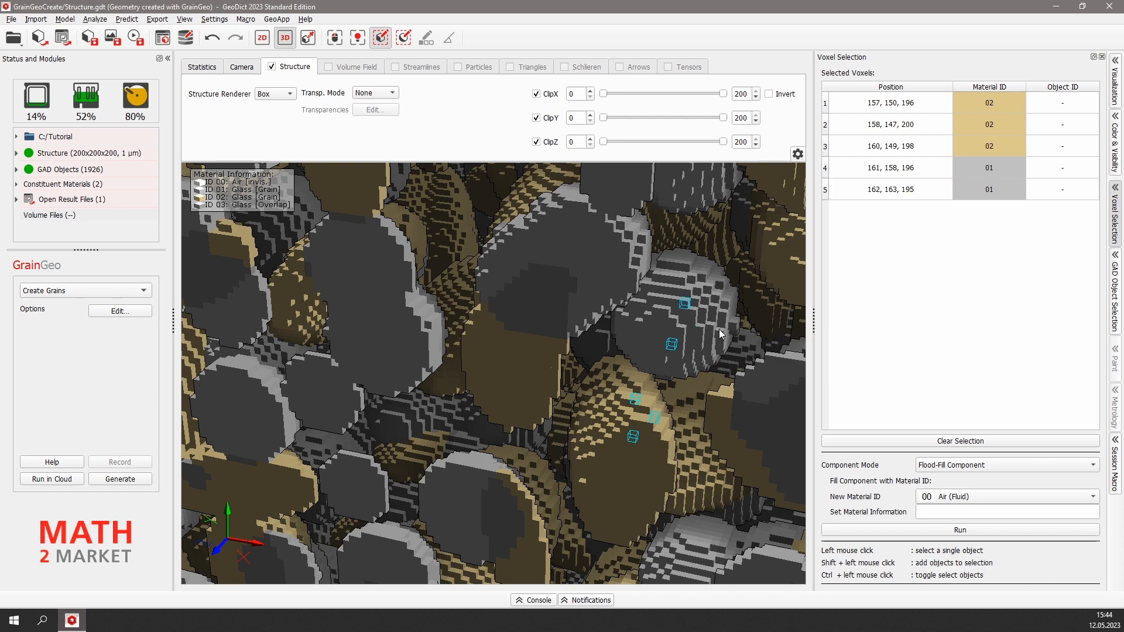
{"action": "left_click", "coordinate": [719, 329], "text": "shift"}
{"action": "left_click", "coordinate": [700, 326], "text": "shift"}
{"action": "left_click", "coordinate": [558, 292], "text": "shift"}
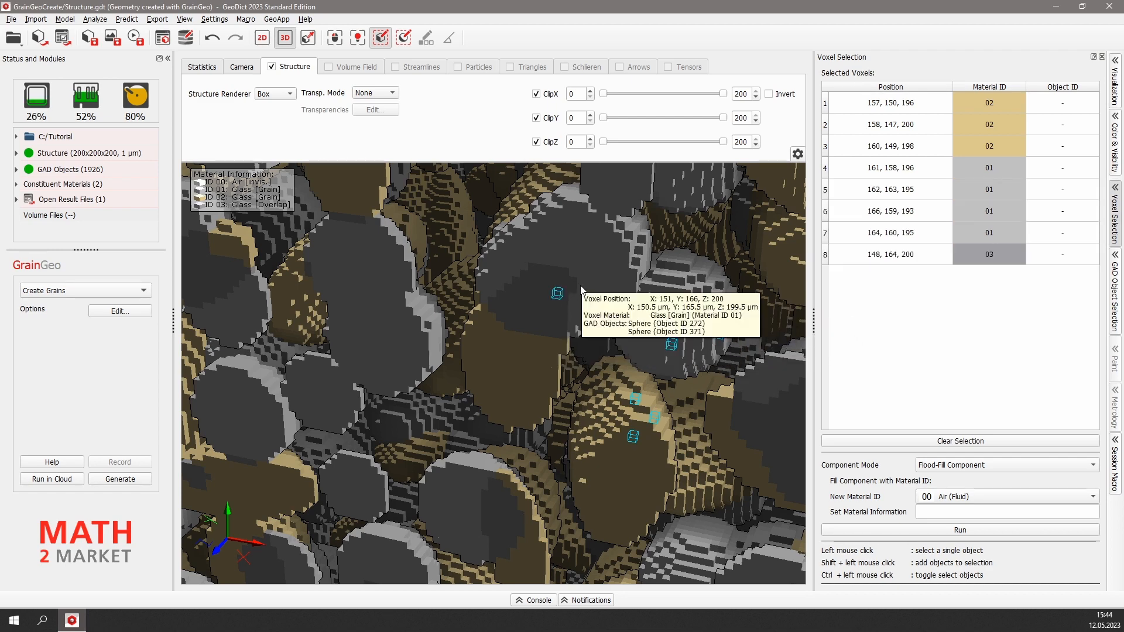
{"action": "left_click", "coordinate": [582, 281], "text": "shift"}
{"action": "left_click", "coordinate": [607, 284], "text": "shift"}
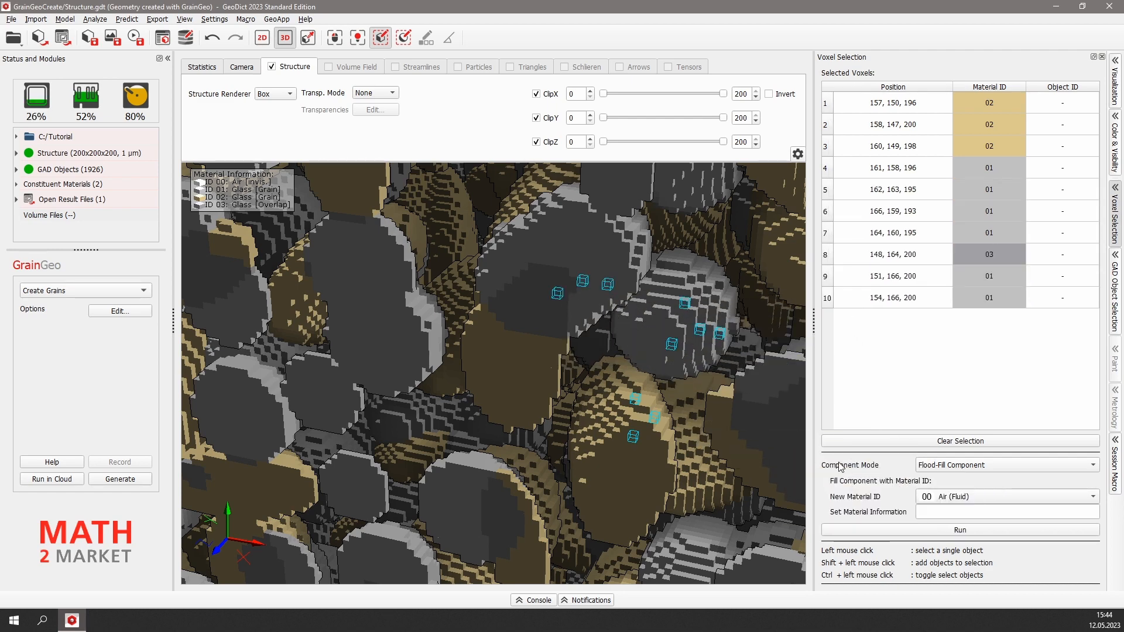
Step: Reassign the material of the selected voxels to material ID 04, Glass (Solid)
{"action": "left_click", "coordinate": [944, 466]}
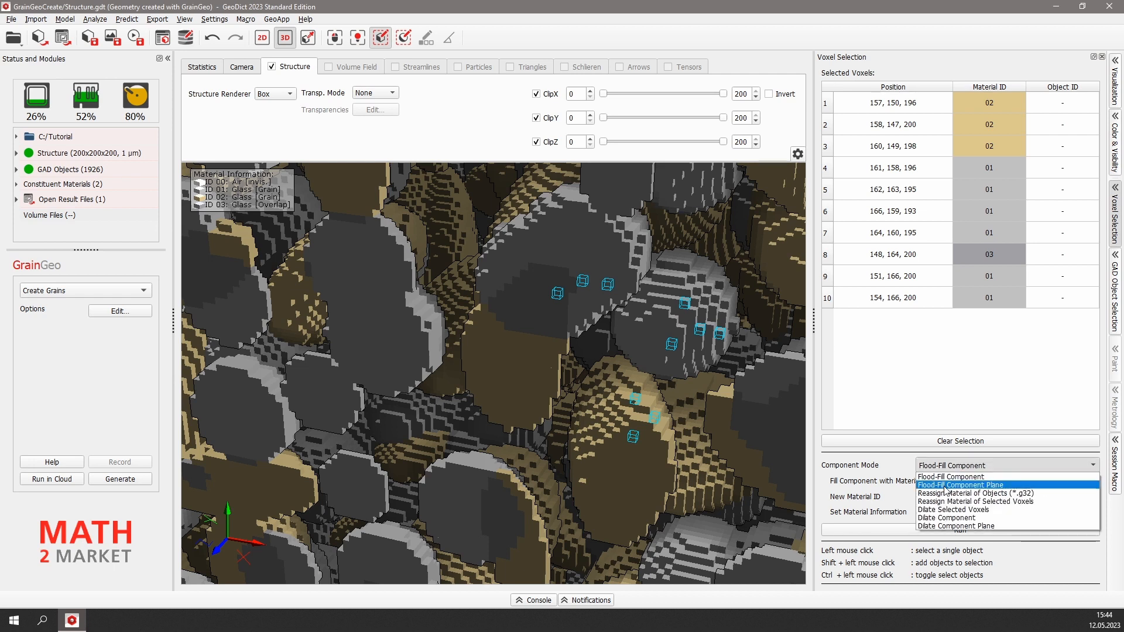
{"action": "left_click", "coordinate": [949, 502]}
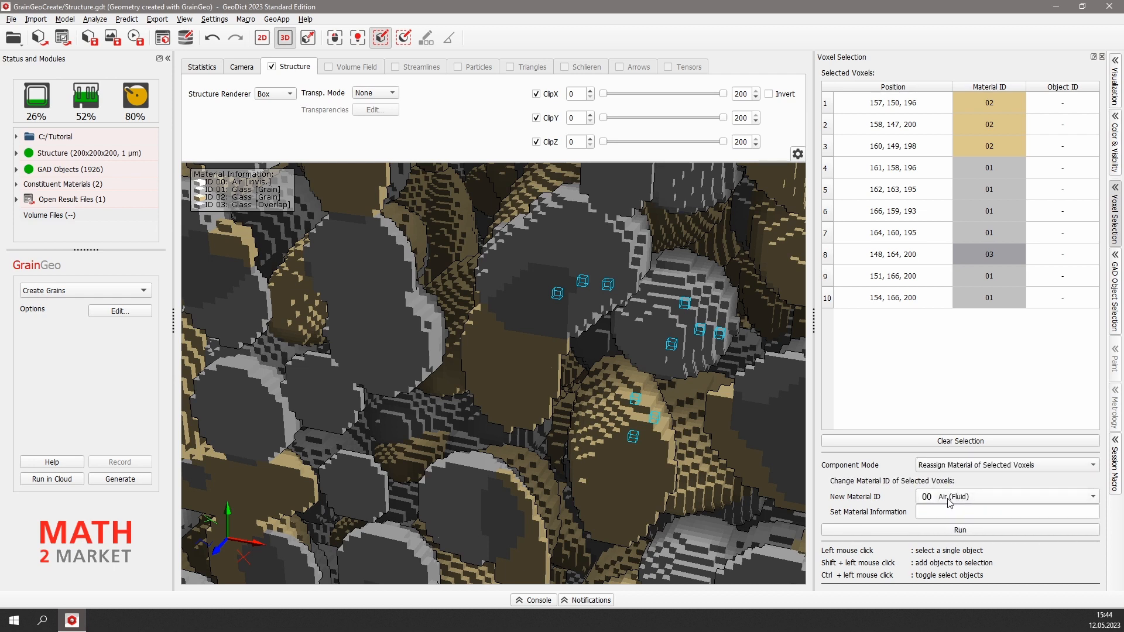
{"action": "left_click", "coordinate": [951, 499]}
{"action": "left_click", "coordinate": [944, 552]}
{"action": "left_click", "coordinate": [961, 531]}
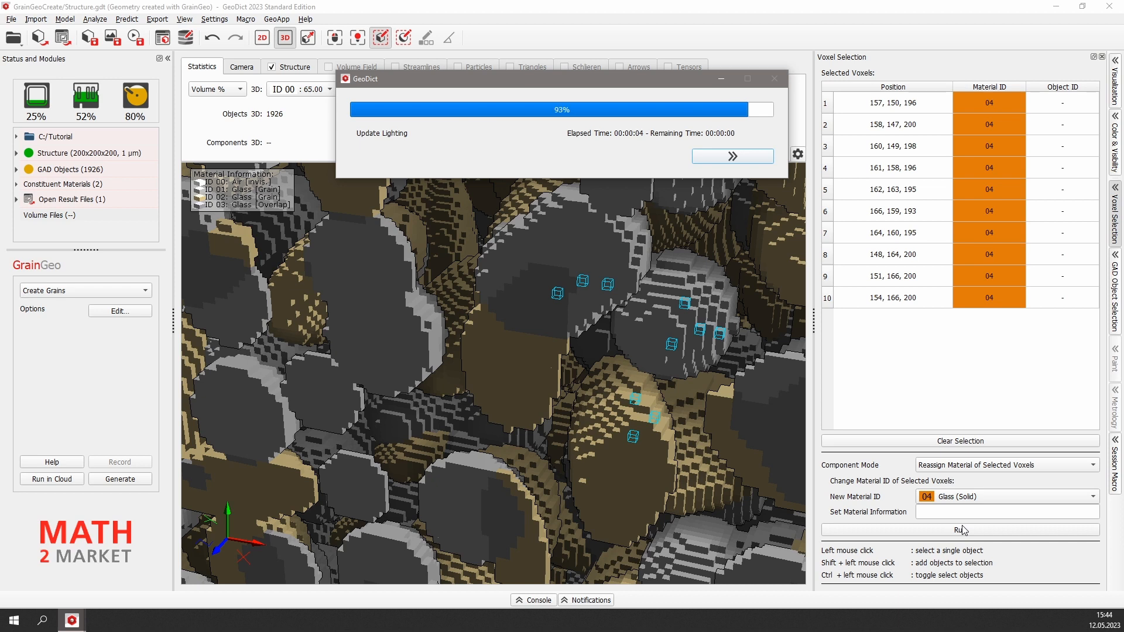
Step: Select the voxel at 127, 158, 200 and flood-fill its component with material ID 04, Glass (Solid)
{"action": "left_click", "coordinate": [674, 389]}
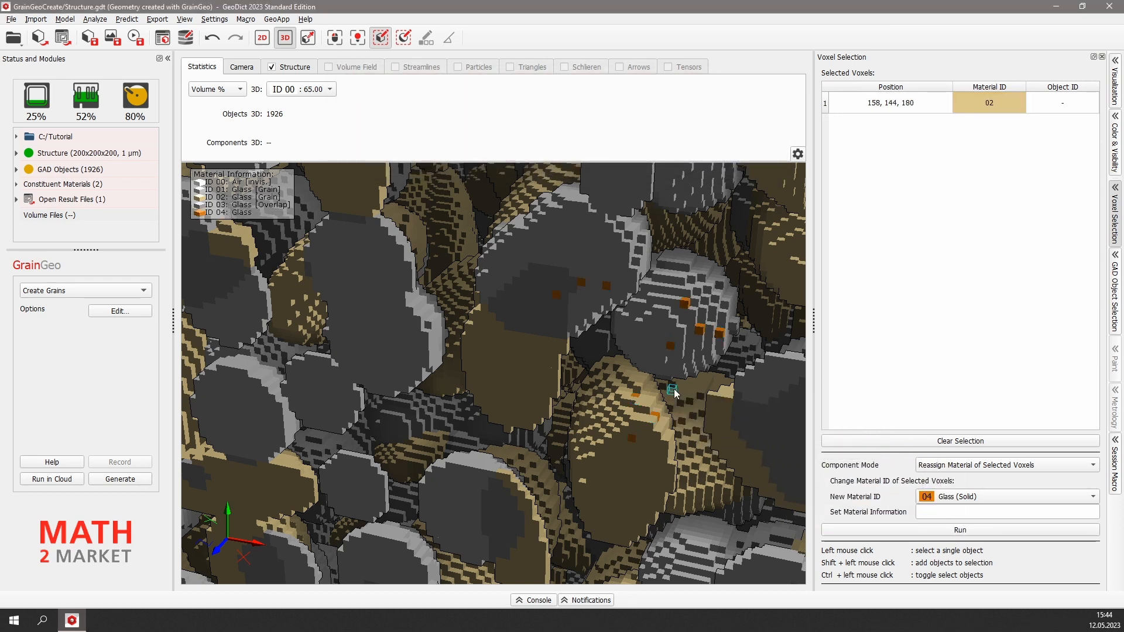
{"action": "mouse_move", "coordinate": [649, 300]}
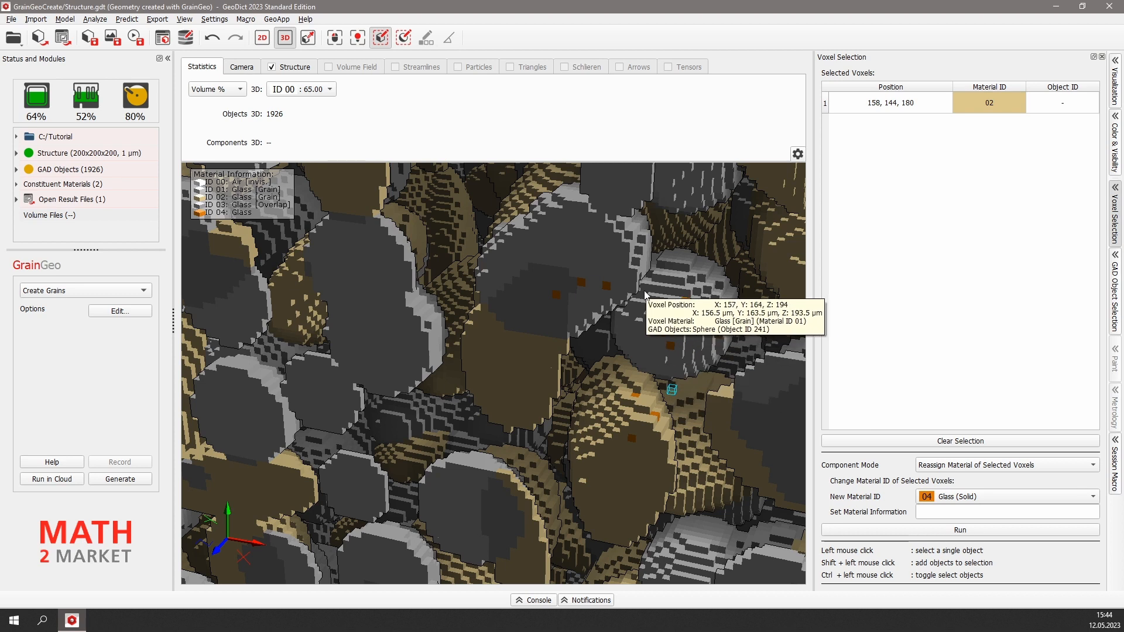
{"action": "left_click", "coordinate": [396, 314]}
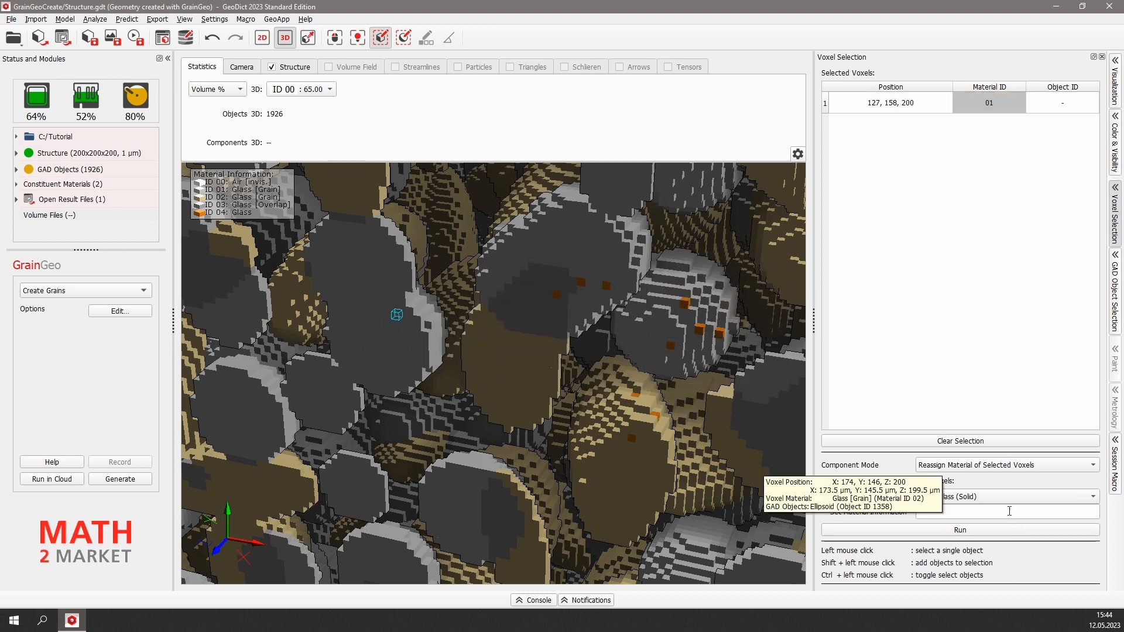
{"action": "left_click", "coordinate": [996, 465]}
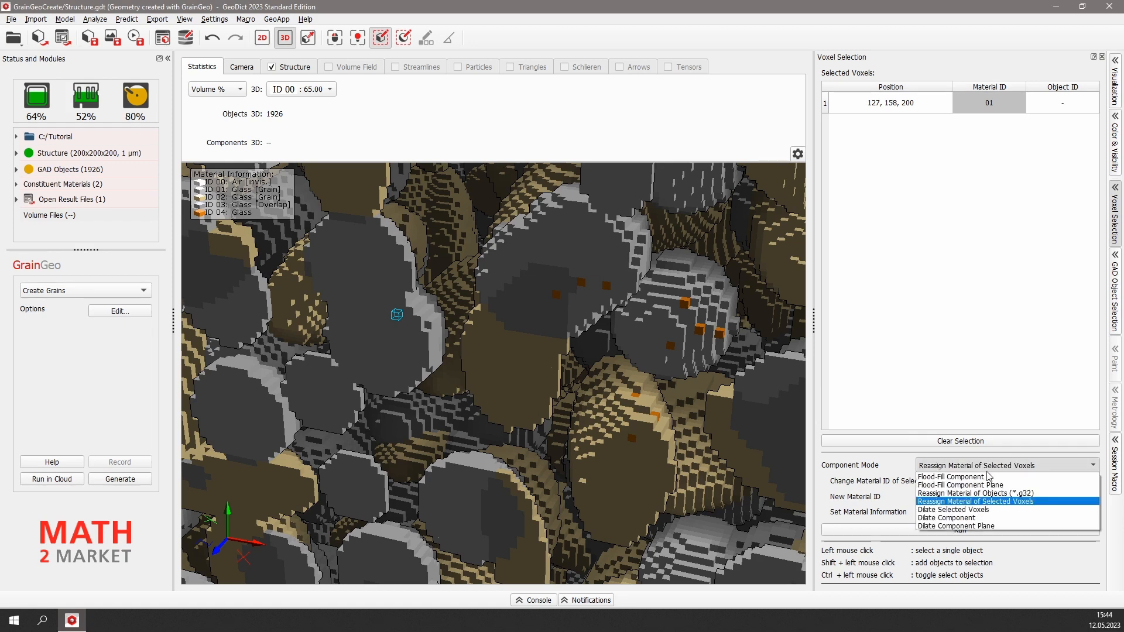
{"action": "left_click", "coordinate": [983, 478]}
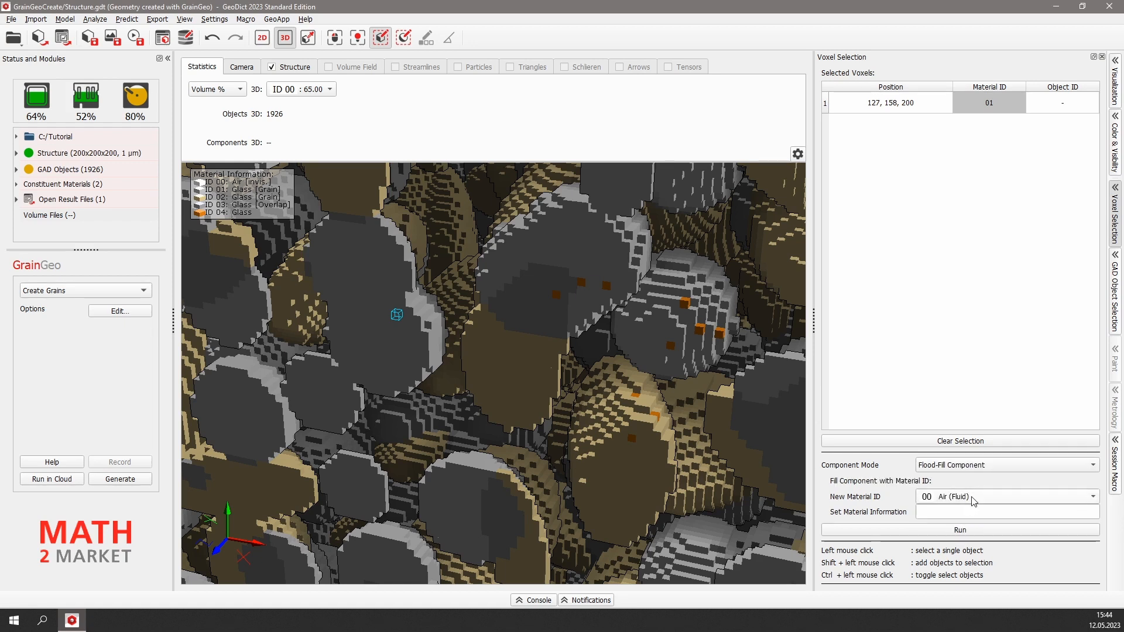
{"action": "left_click", "coordinate": [975, 498]}
{"action": "left_click", "coordinate": [950, 552]}
{"action": "left_click", "coordinate": [977, 532]}
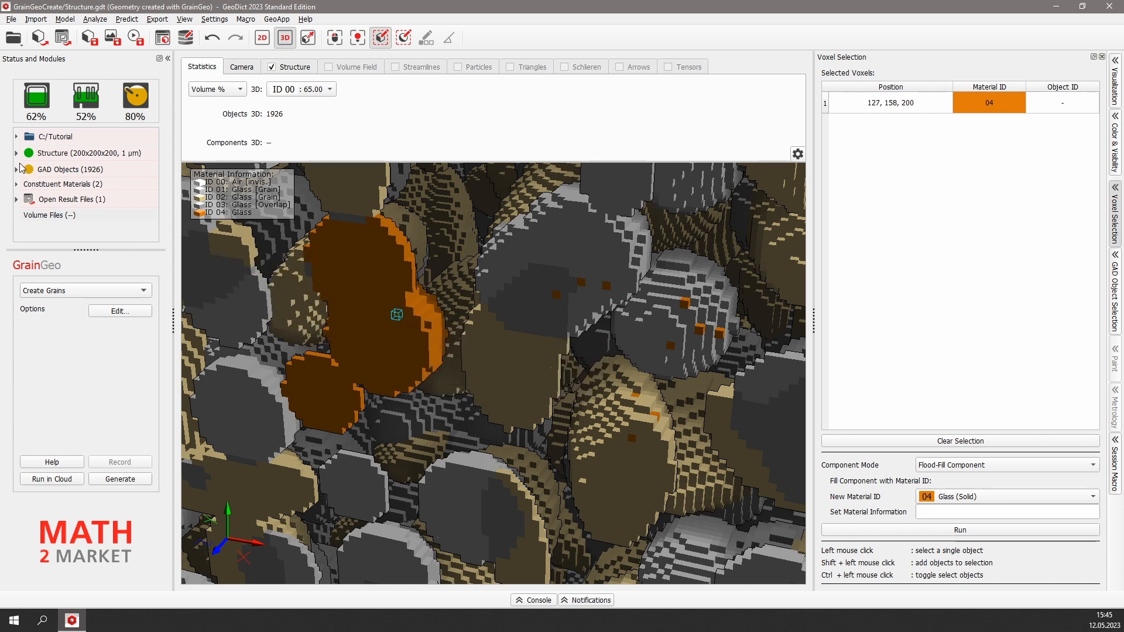
Step: Activate GAD object selection and select spheres 272, 371, 61 and 241 together with ellipsoid 1649
{"action": "mouse_move", "coordinate": [26, 175]}
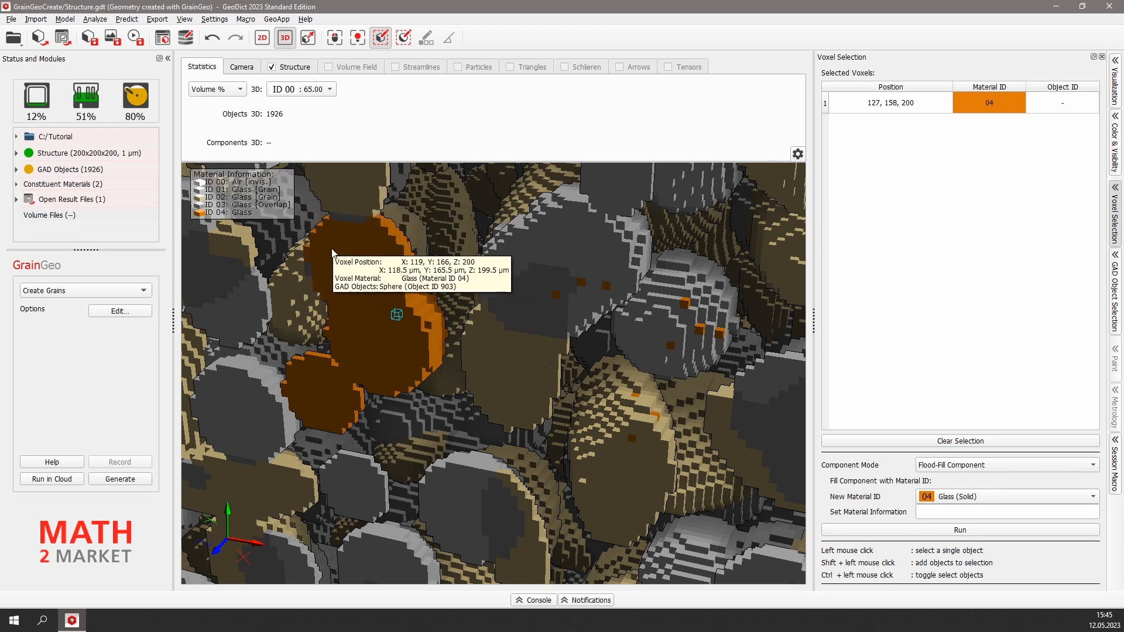
{"action": "left_click", "coordinate": [405, 40]}
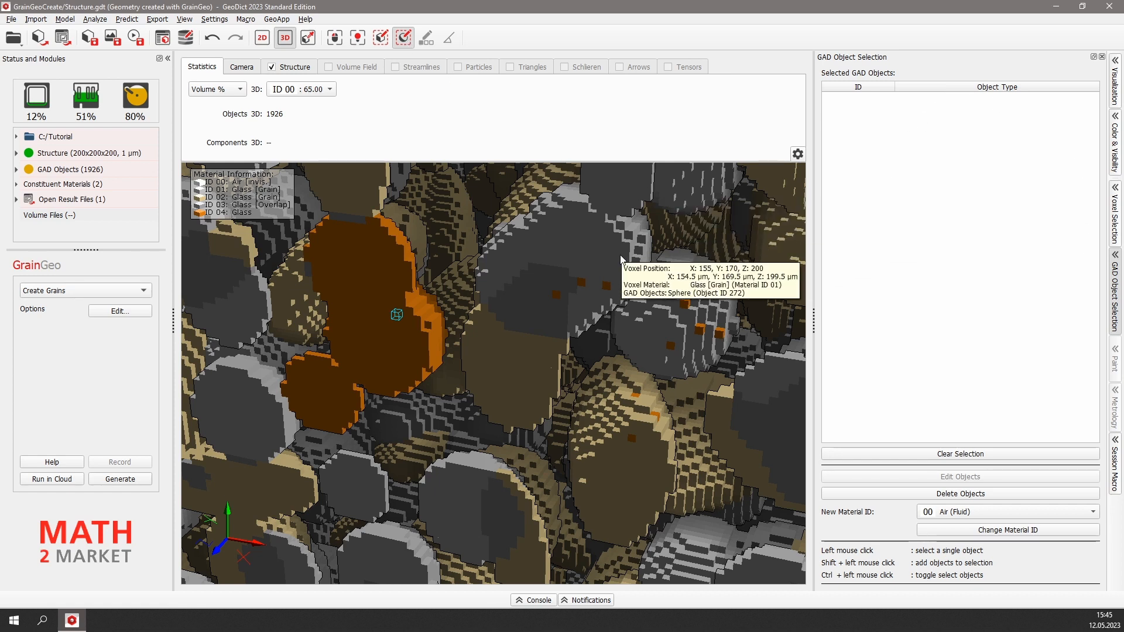
{"action": "left_click", "coordinate": [575, 243]}
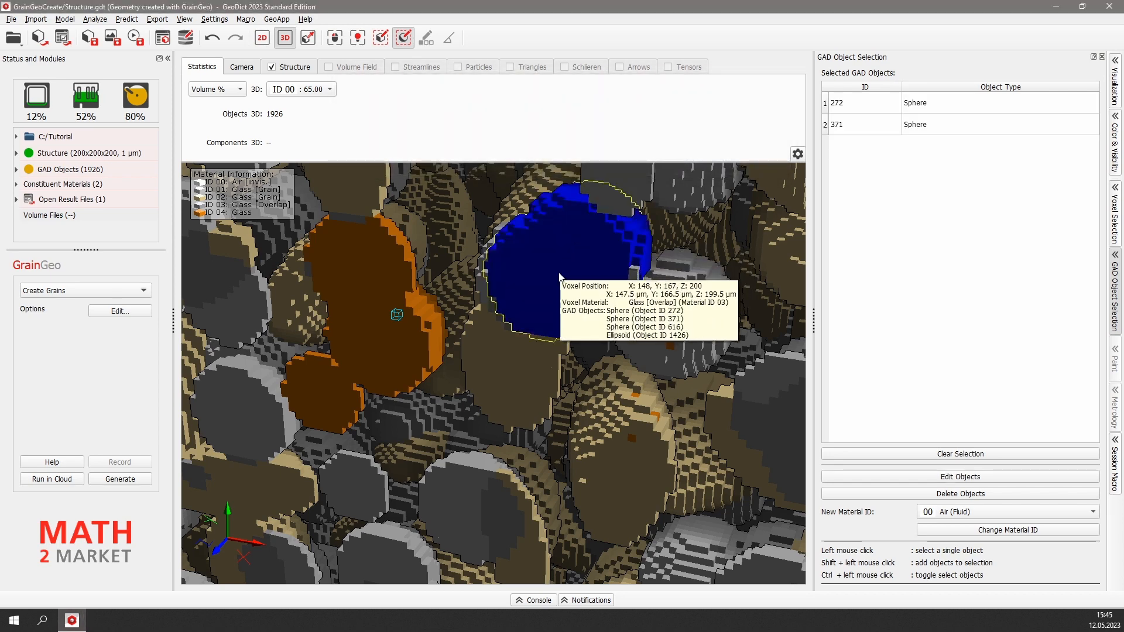
{"action": "left_click", "coordinate": [259, 425], "text": "shift"}
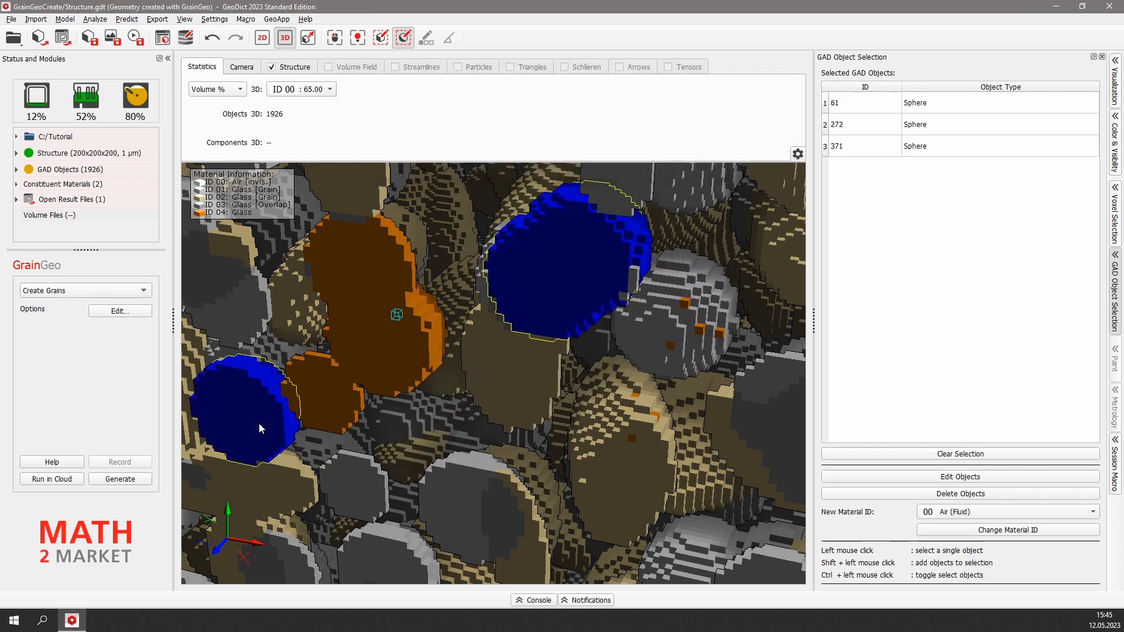
{"action": "left_click", "coordinate": [642, 479], "text": "shift"}
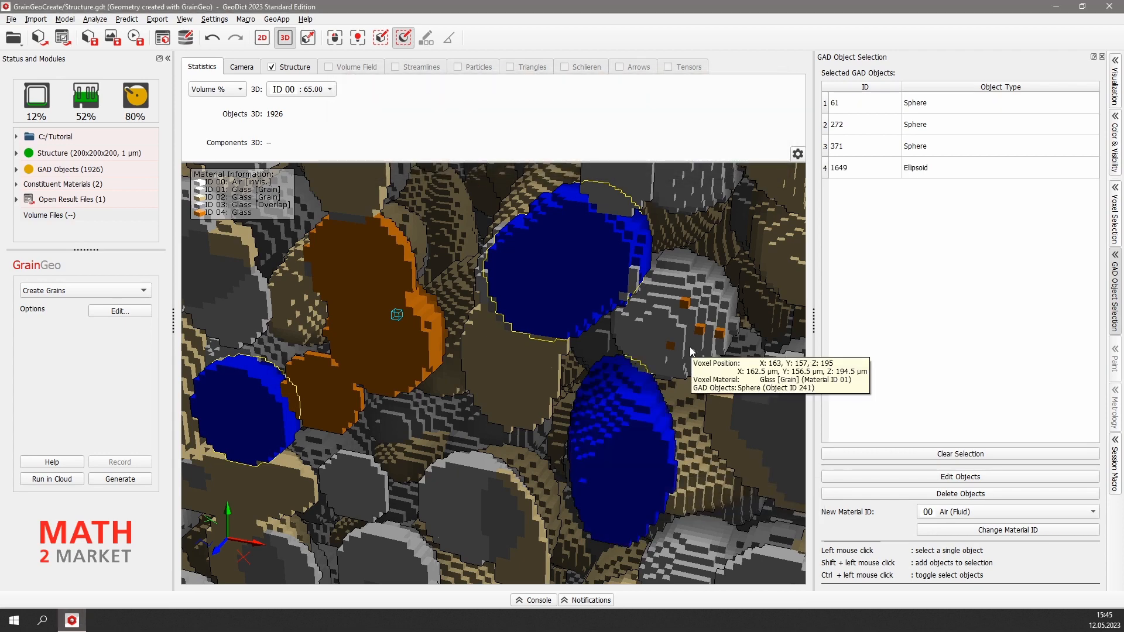
{"action": "left_click", "coordinate": [690, 342], "text": "shift"}
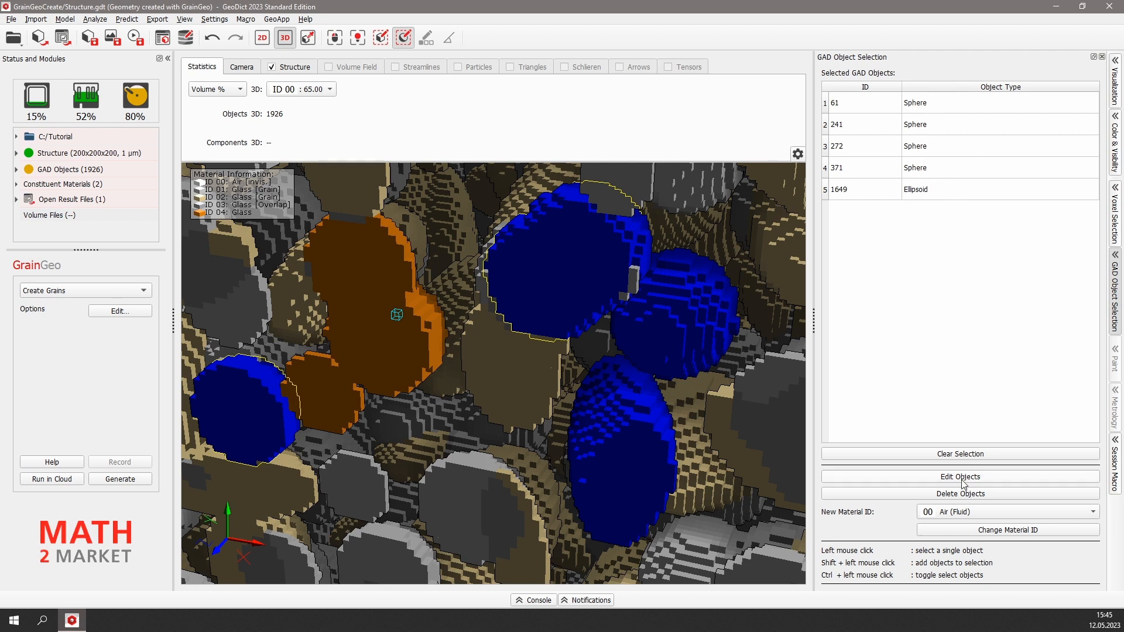
Step: Open the selected GAD objects for editing and set the diameter of all four spheres to 5 µm
{"action": "left_click", "coordinate": [996, 475]}
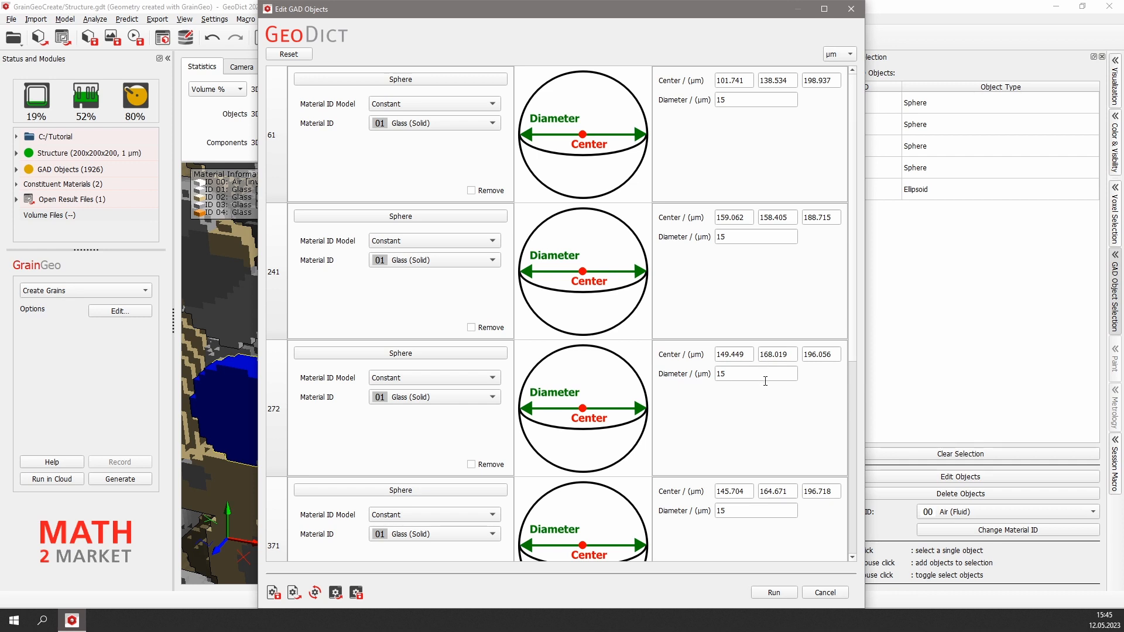
{"action": "double_click", "coordinate": [717, 100]}
{"action": "type", "text": "5"}
{"action": "double_click", "coordinate": [748, 234]}
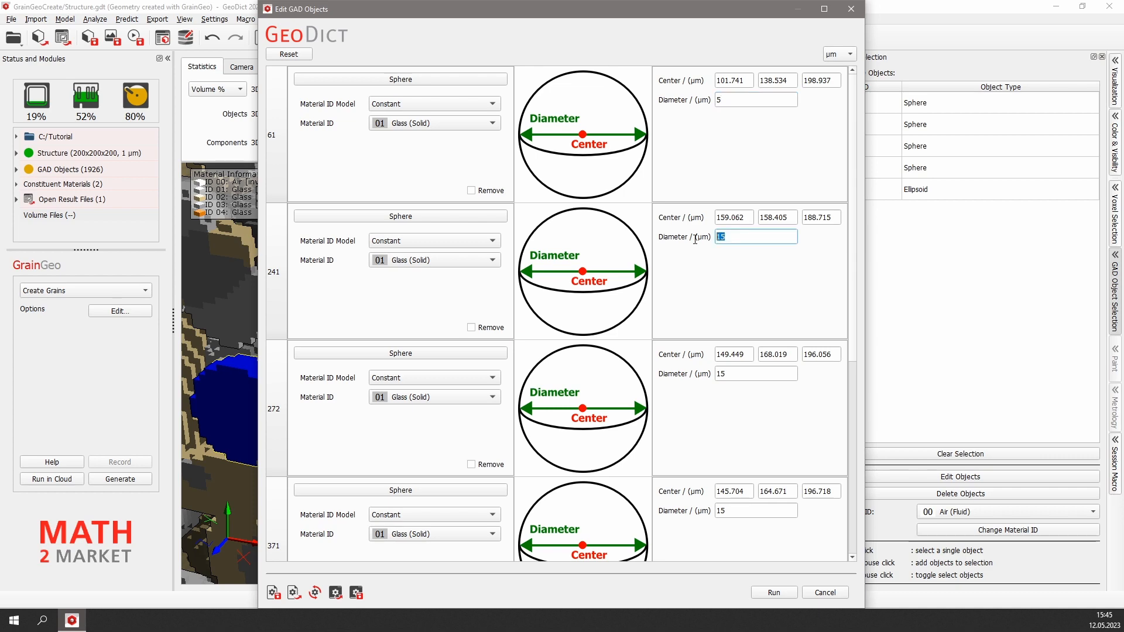
{"action": "type", "text": "5"}
{"action": "double_click", "coordinate": [726, 374]}
{"action": "type", "text": "5"}
{"action": "double_click", "coordinate": [721, 511]}
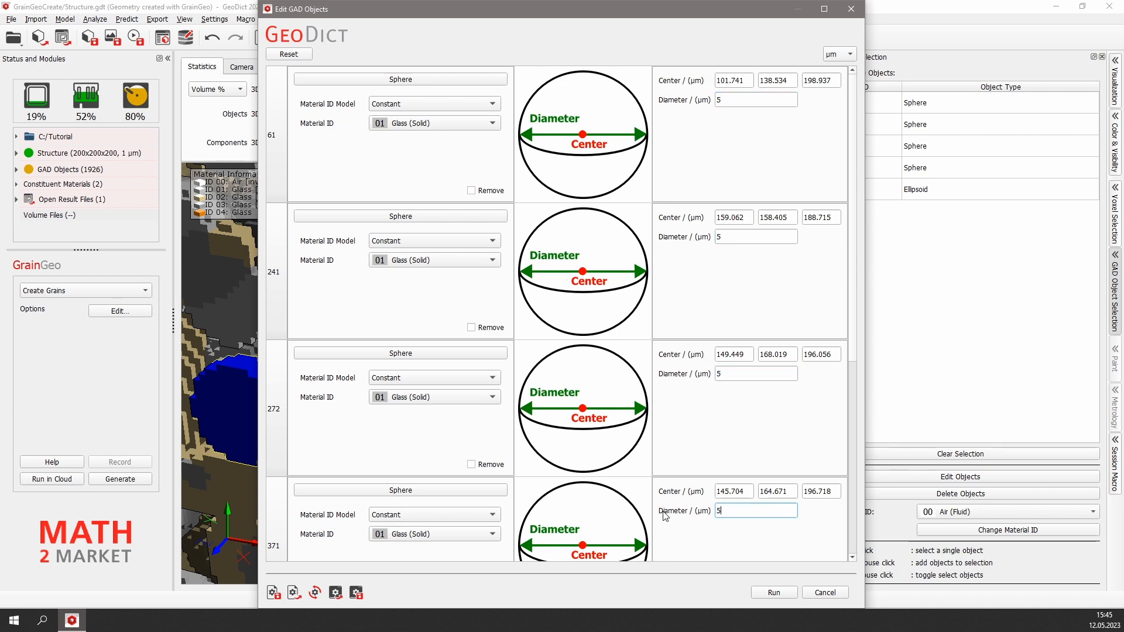
{"action": "type", "text": "5"}
Step: Set the first two diameters of ellipsoid 1649 to 5 µm and apply the object edits
{"action": "scroll", "coordinate": [736, 479], "scroll_direction": "down", "scroll_amount": 3}
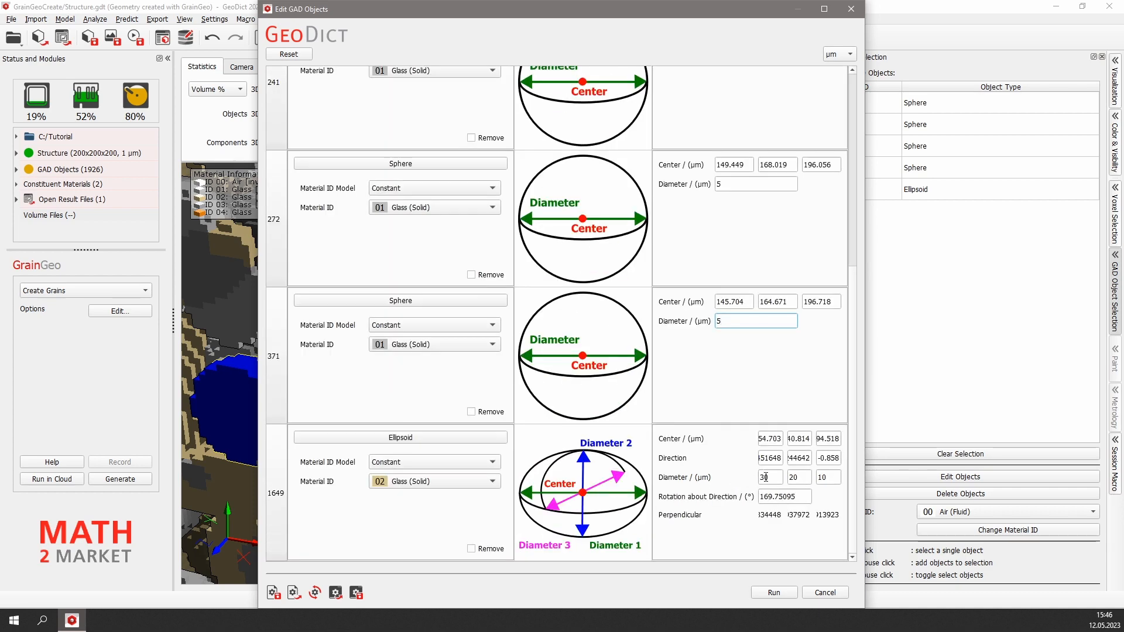
{"action": "double_click", "coordinate": [765, 477]}
{"action": "type", "text": "5"}
{"action": "key", "text": "Tab"}
{"action": "type", "text": "5"}
{"action": "key", "text": "Tab"}
{"action": "left_click", "coordinate": [804, 480]}
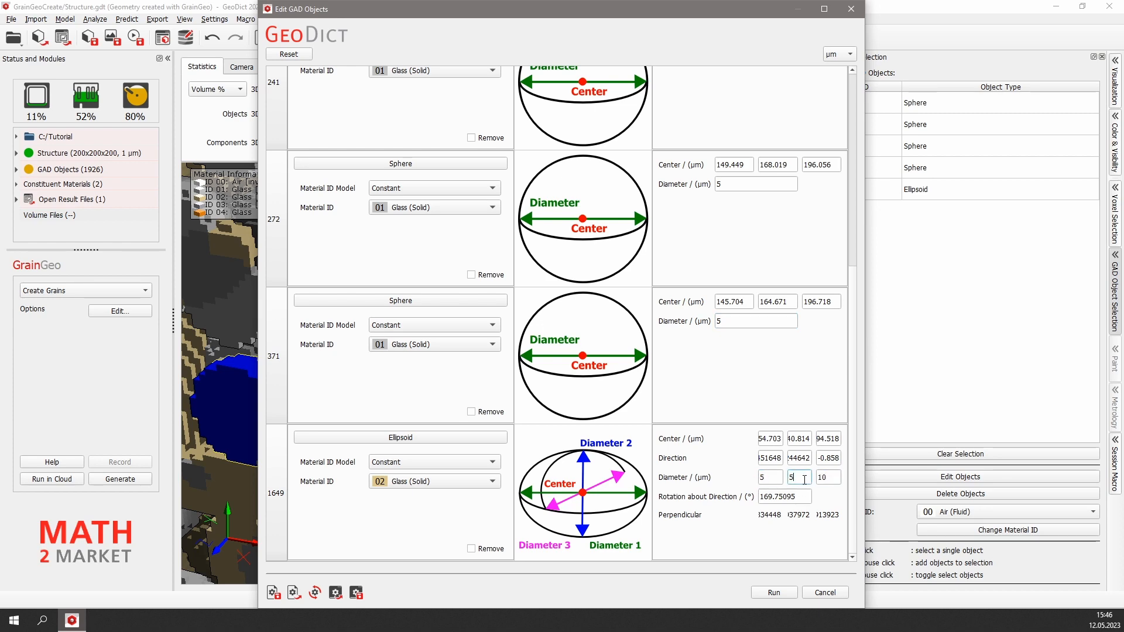
{"action": "left_click", "coordinate": [774, 593]}
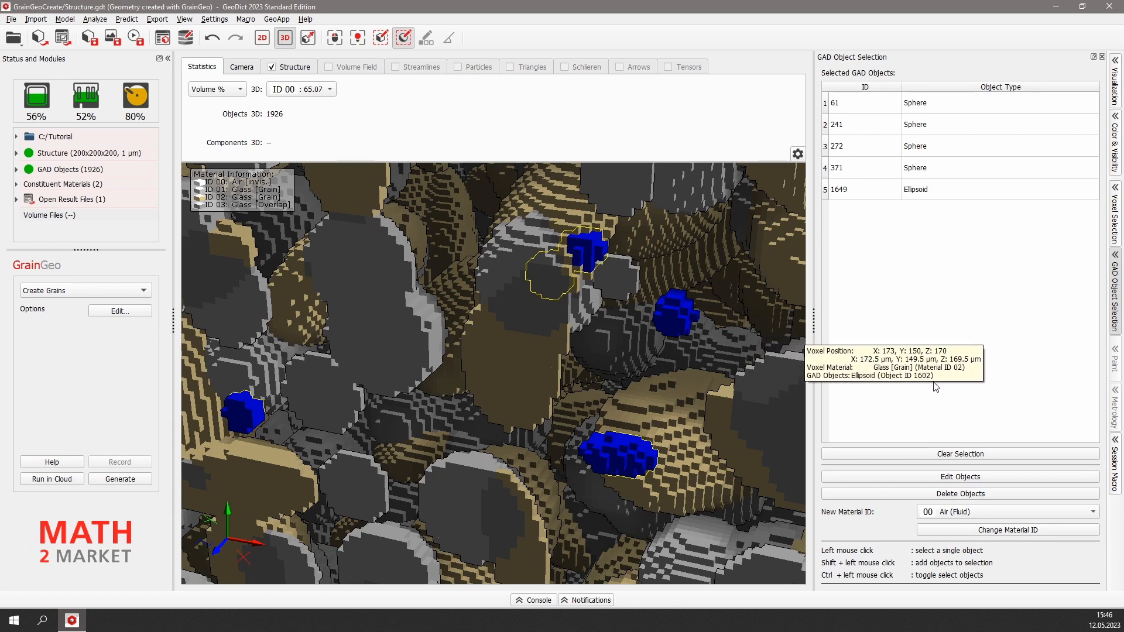
Step: Change the material ID of the five selected GAD objects to 06, Undefined
{"action": "left_click", "coordinate": [988, 512]}
{"action": "left_click", "coordinate": [954, 588]}
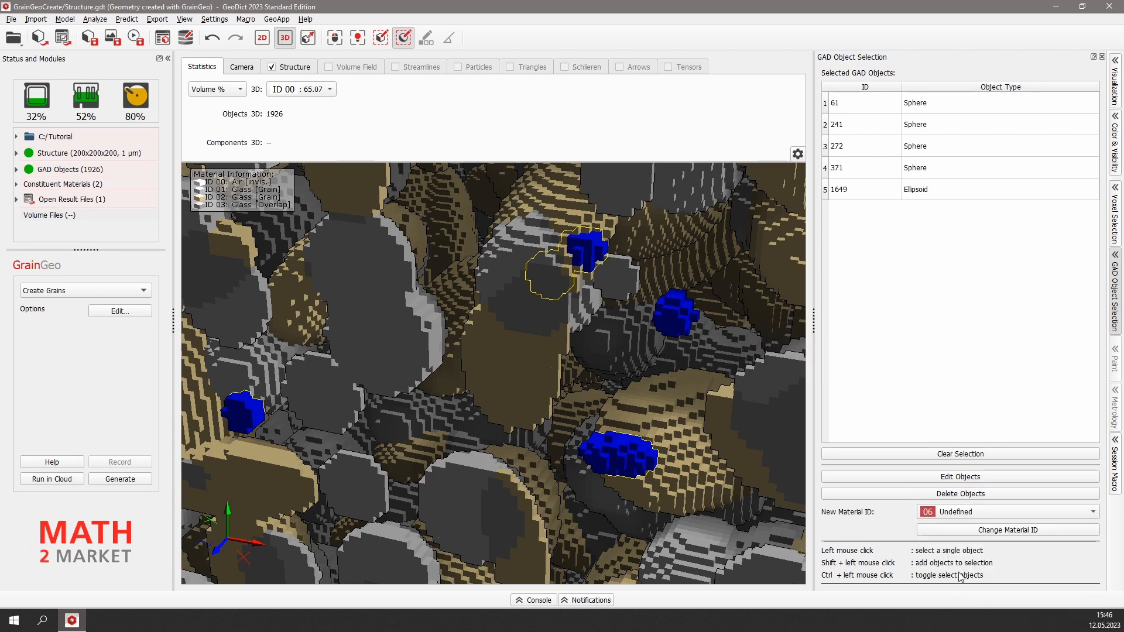
{"action": "left_click", "coordinate": [979, 530]}
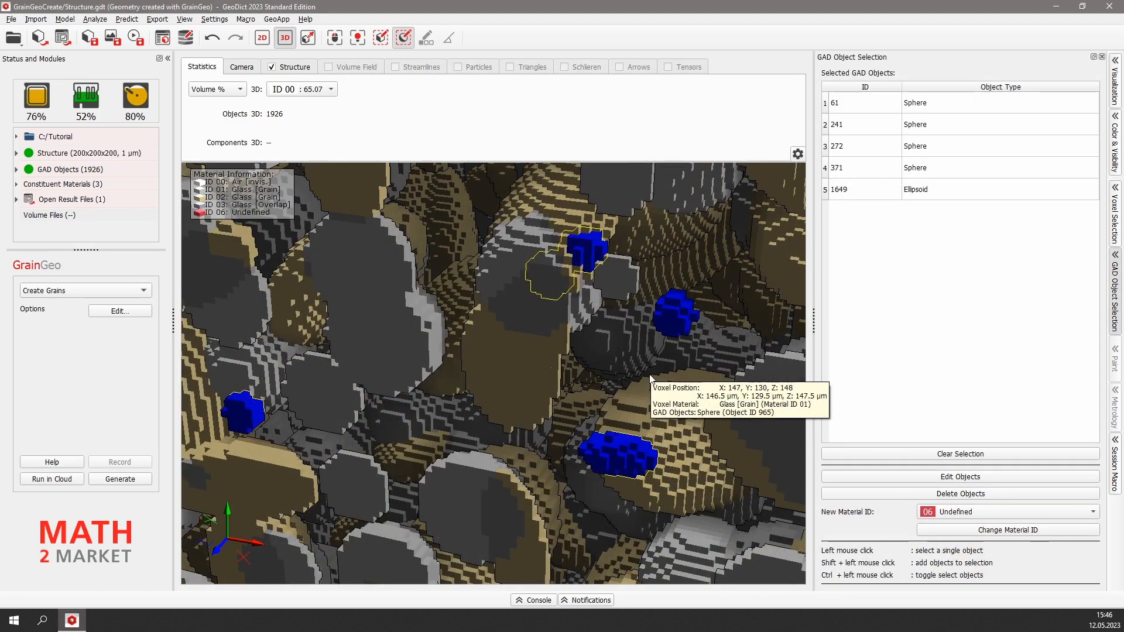
Step: Select ellipsoid 1649 and spheres 241, 272 and 61, and delete these GAD objects
{"action": "left_click", "coordinate": [637, 452]}
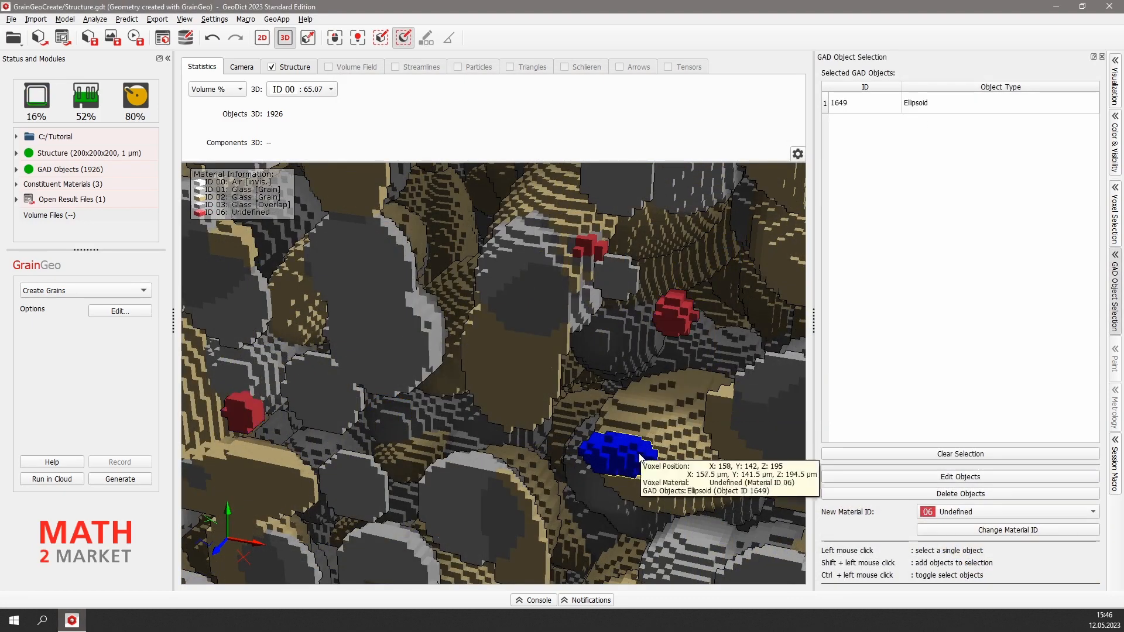
{"action": "left_click", "coordinate": [676, 317], "text": "shift"}
{"action": "left_click", "coordinate": [595, 247], "text": "shift"}
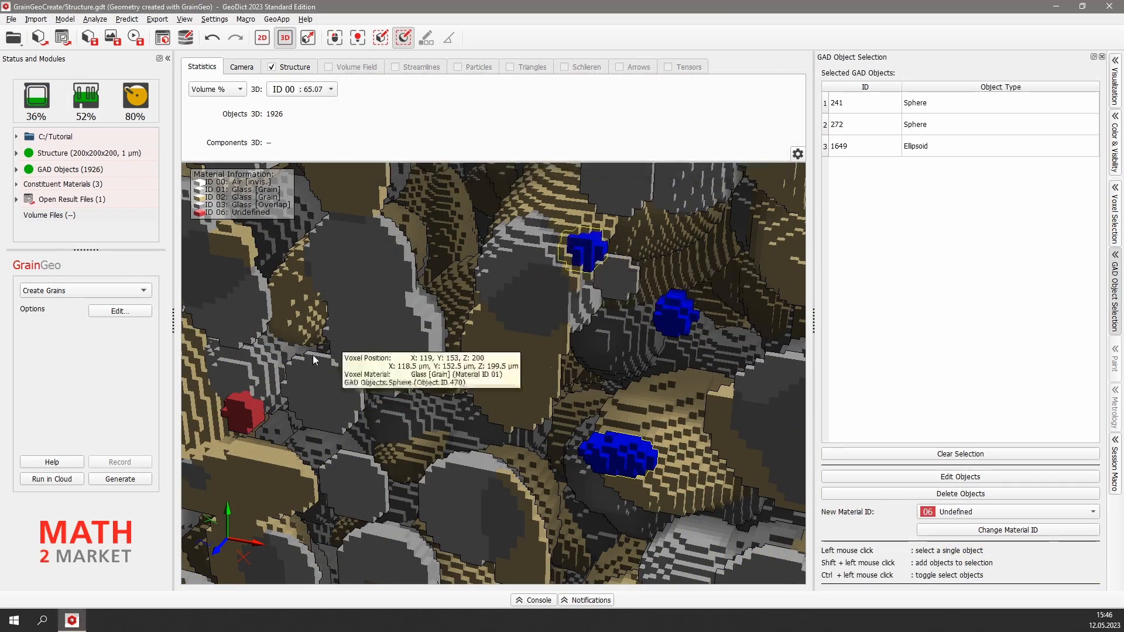
{"action": "left_click", "coordinate": [227, 420], "text": "shift"}
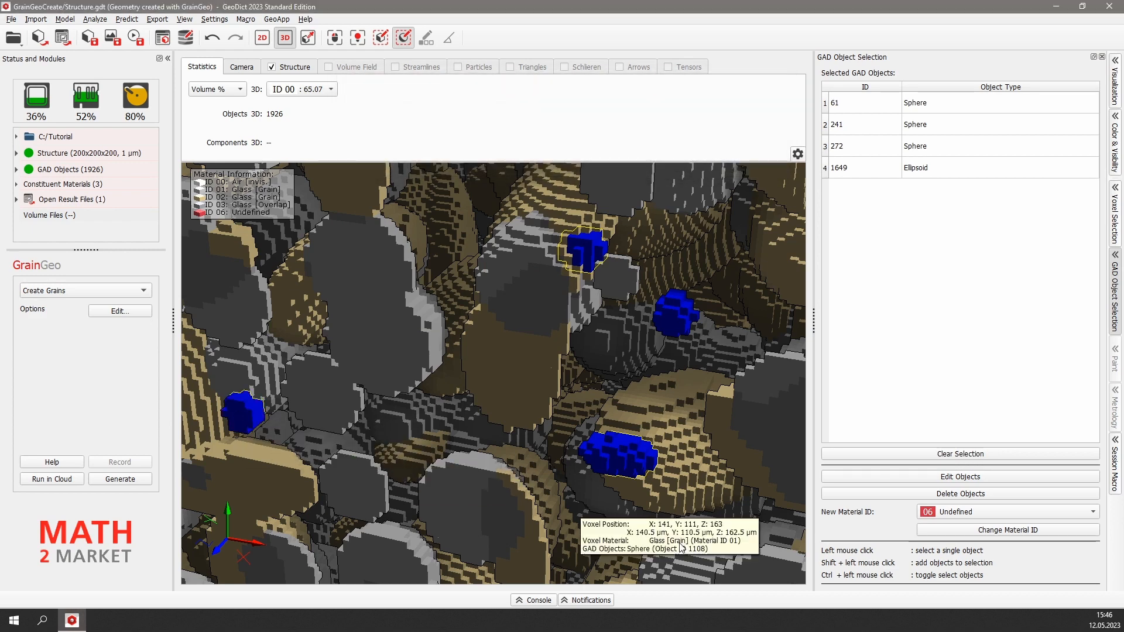
{"action": "left_click", "coordinate": [971, 494]}
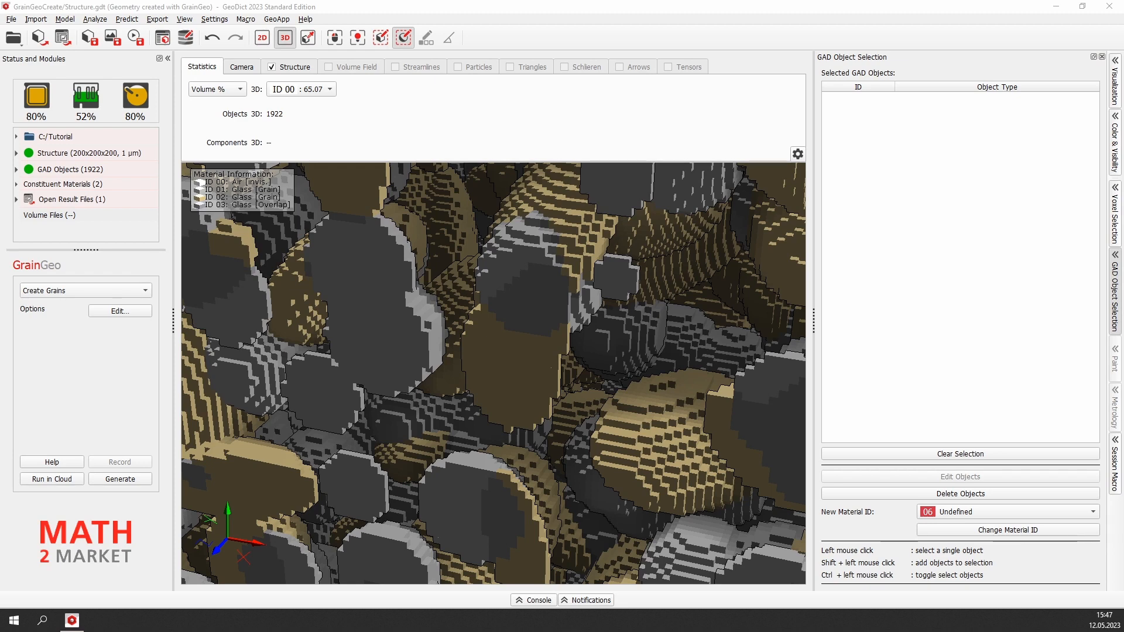
Step: Edit the domain to 300 voxels in both NX and NY and apply the change
{"action": "right_click", "coordinate": [371, 325]}
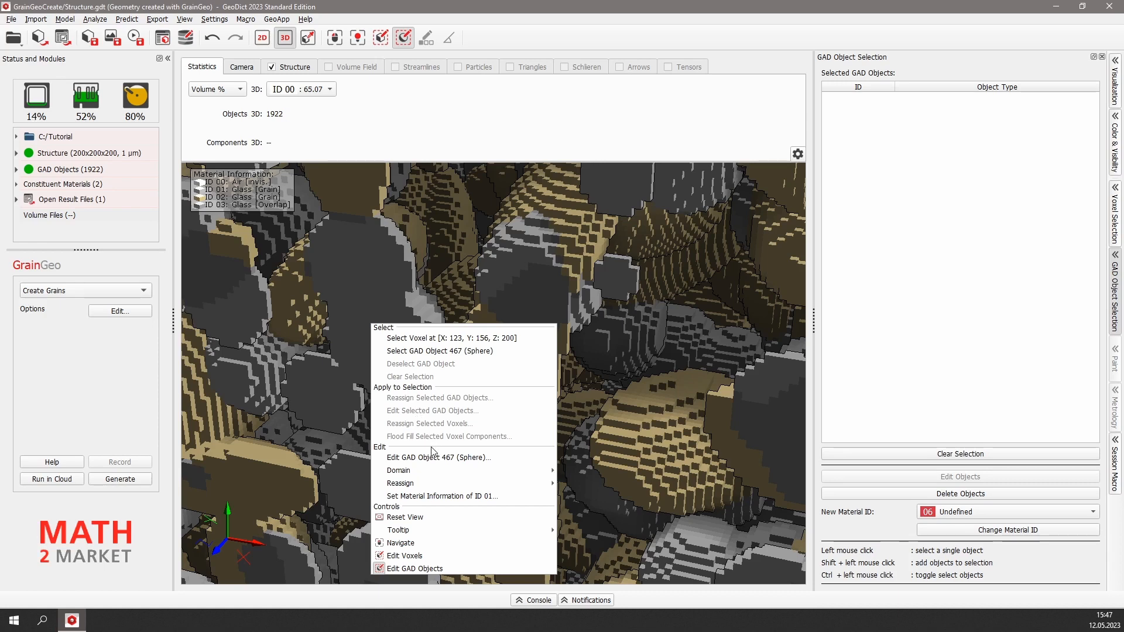
{"action": "mouse_move", "coordinate": [434, 473]}
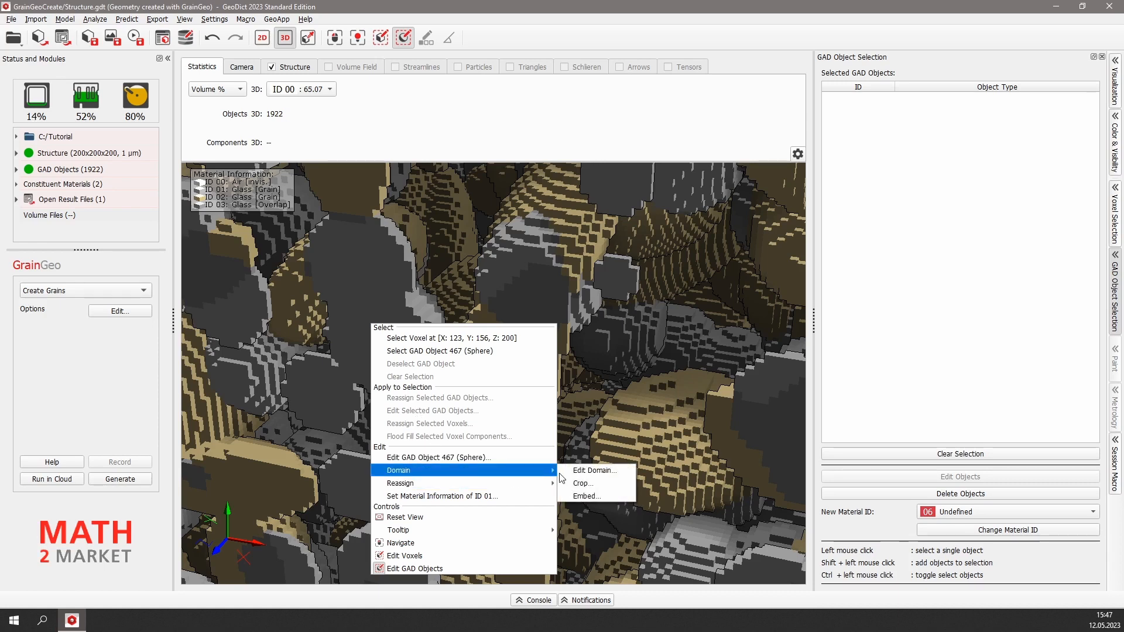
{"action": "left_click", "coordinate": [626, 472]}
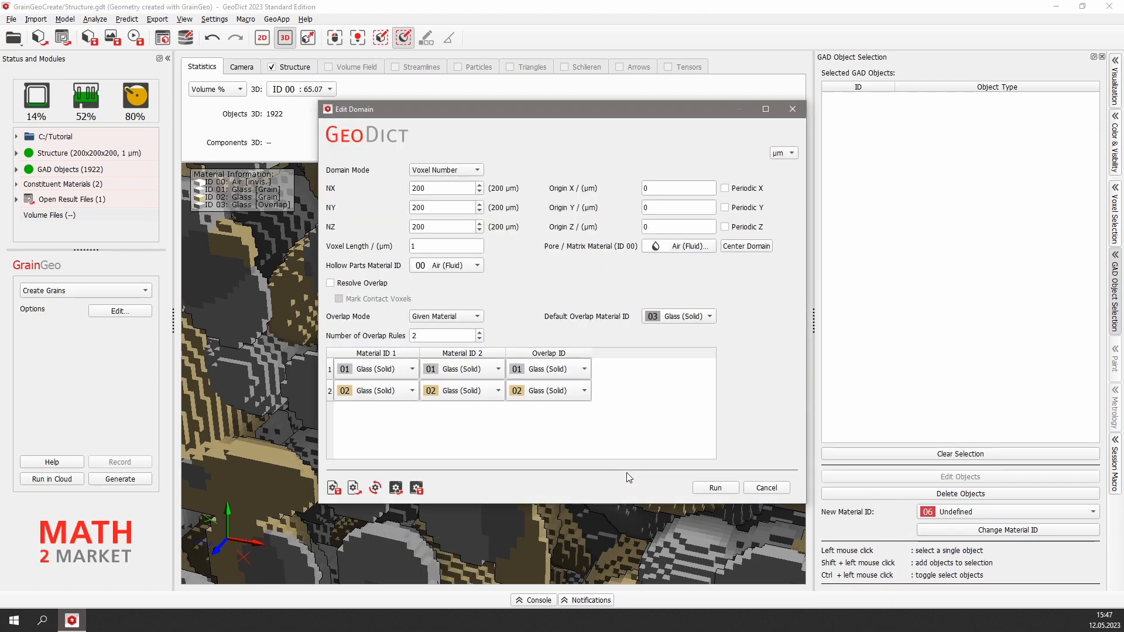
{"action": "left_click_drag", "start_coordinate": [416, 186], "coordinate": [394, 208]}
{"action": "type", "text": "3"}
{"action": "left_click", "coordinate": [715, 488]}
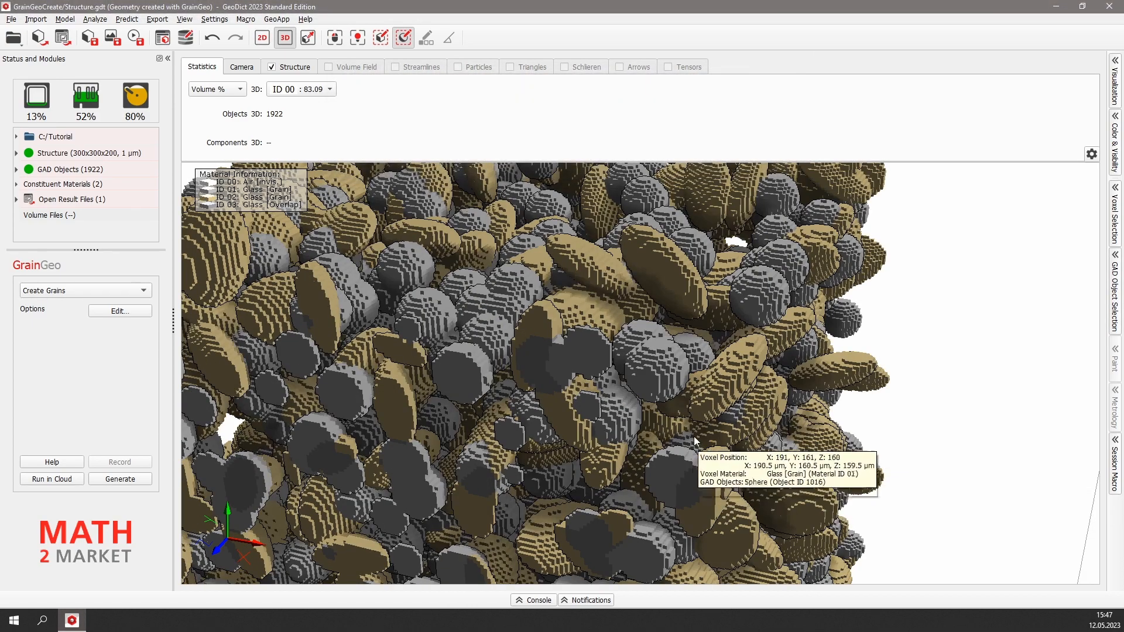
Step: Edit the domain to a voxel length of 0.5 µm with NX, NY and NZ at 400, apply it, and inspect the refined grains
{"action": "scroll", "coordinate": [588, 465], "scroll_direction": "down", "scroll_amount": 7}
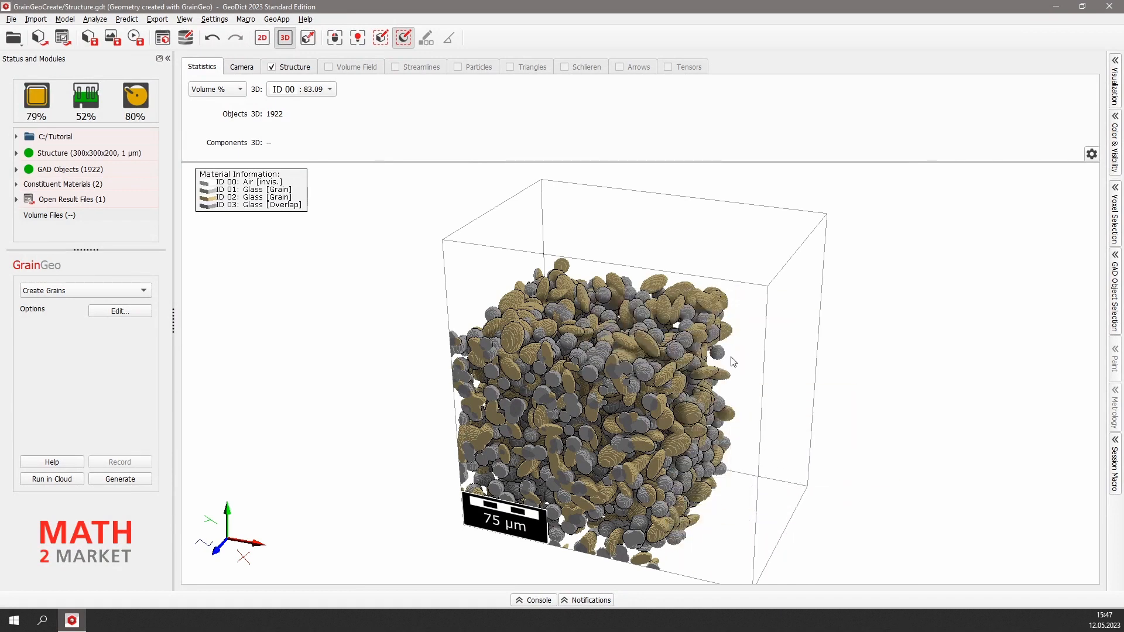
{"action": "right_click", "coordinate": [640, 332]}
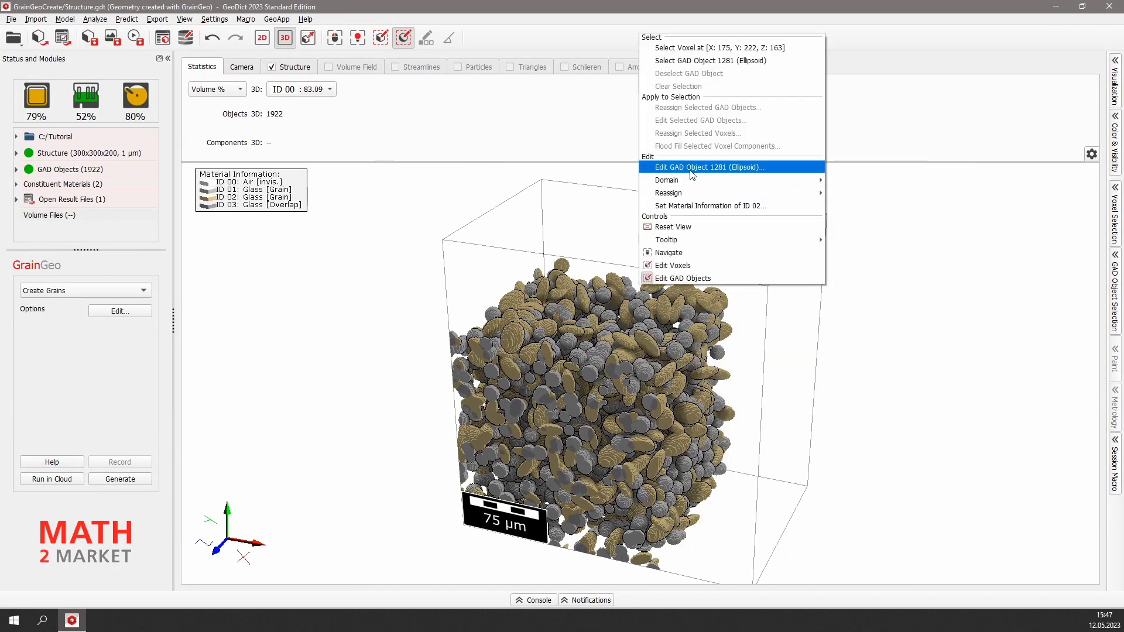
{"action": "mouse_move", "coordinate": [691, 180]}
{"action": "left_click", "coordinate": [875, 180]}
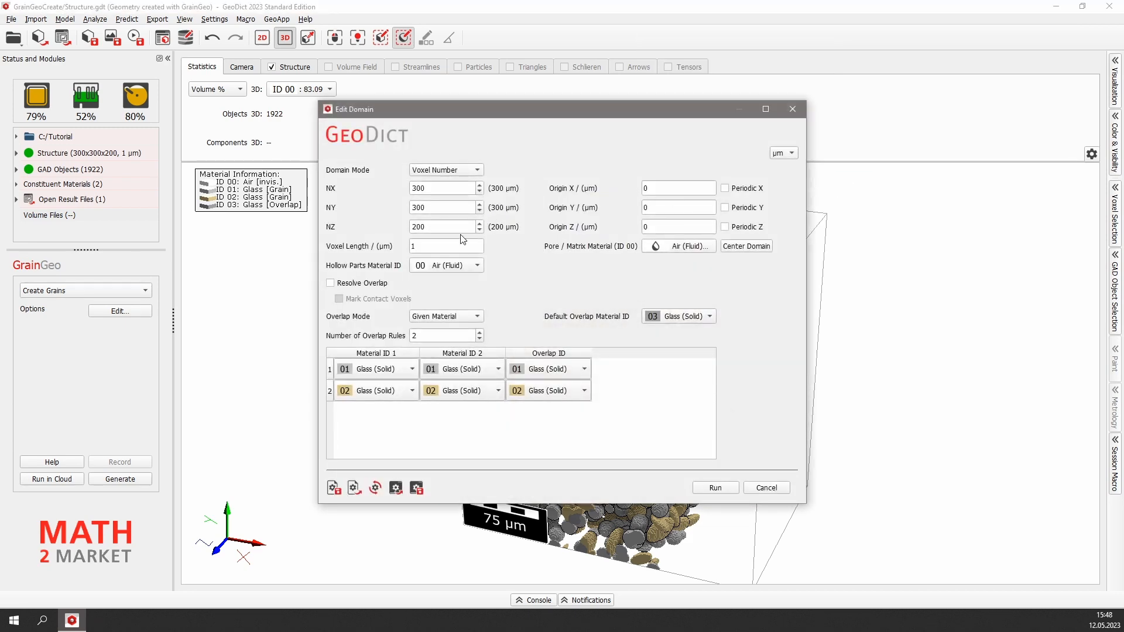
{"action": "double_click", "coordinate": [439, 243]}
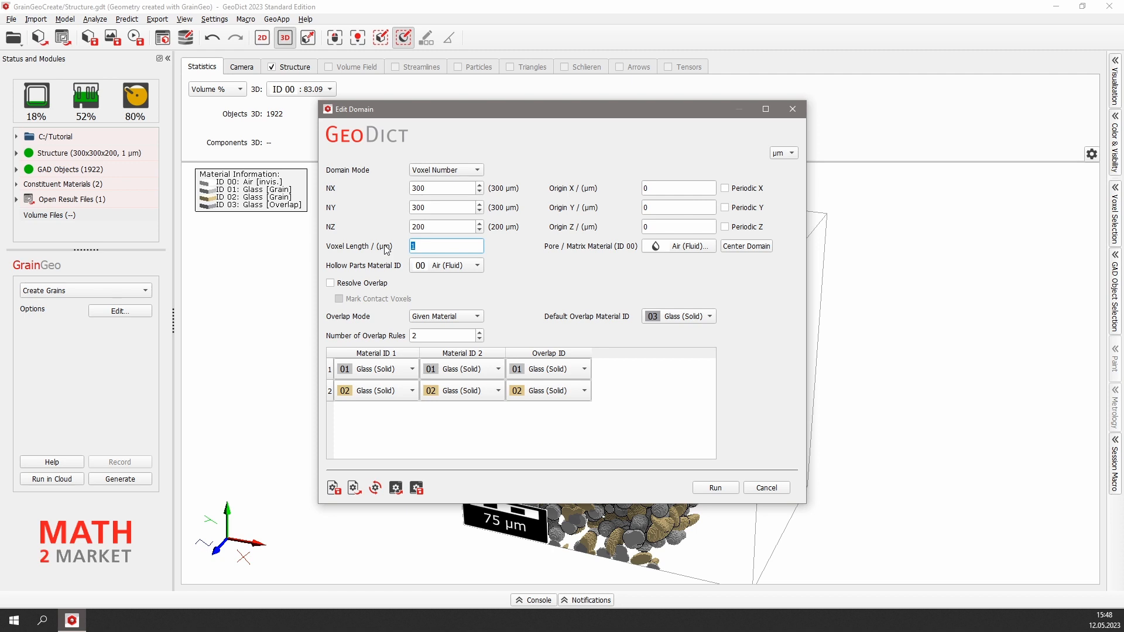
{"action": "type", "text": "0."}
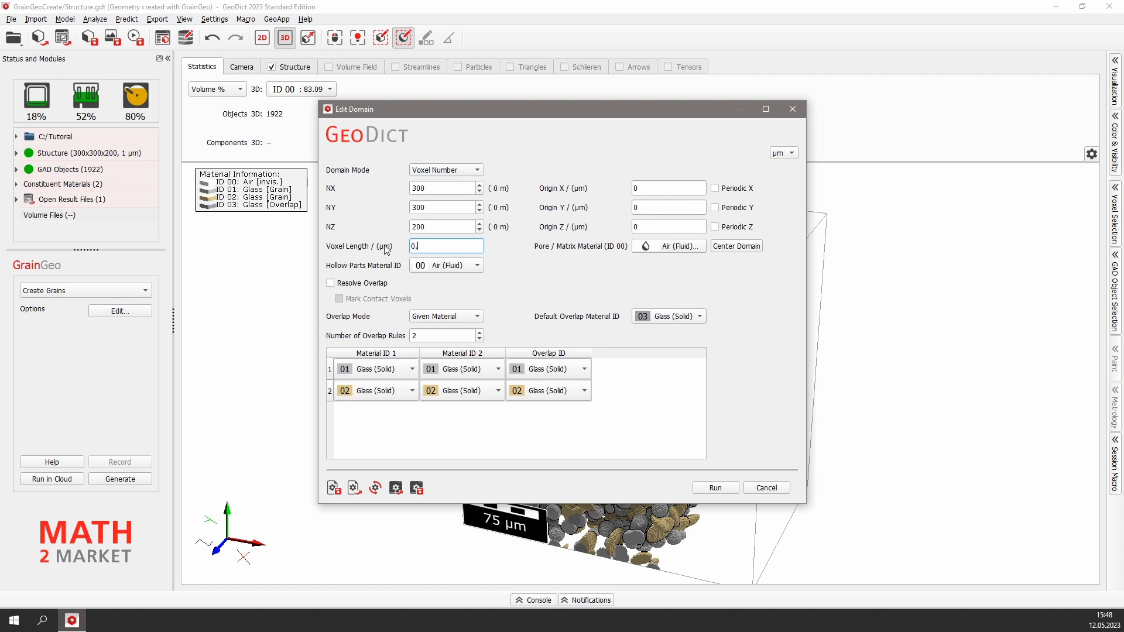
{"action": "type", "text": "5"}
{"action": "left_click_drag", "start_coordinate": [416, 188], "coordinate": [407, 227]}
{"action": "type", "text": "4"}
{"action": "type", "text": "4"}
{"action": "type", "text": "4"}
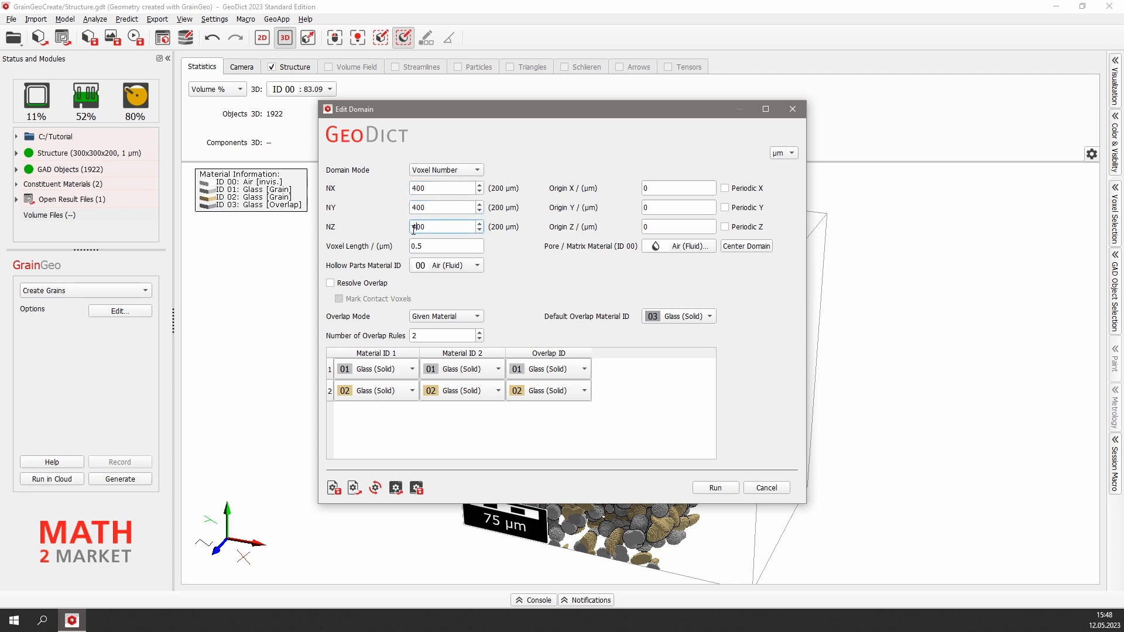
{"action": "left_click", "coordinate": [715, 488]}
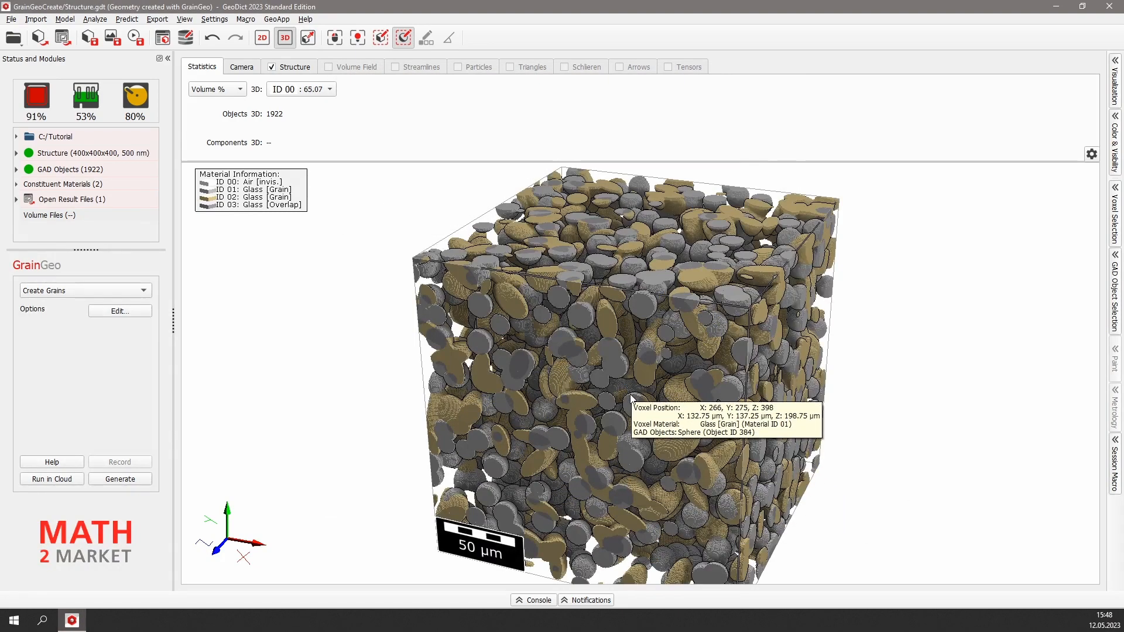
{"action": "scroll", "coordinate": [630, 395], "scroll_direction": "up", "scroll_amount": 10}
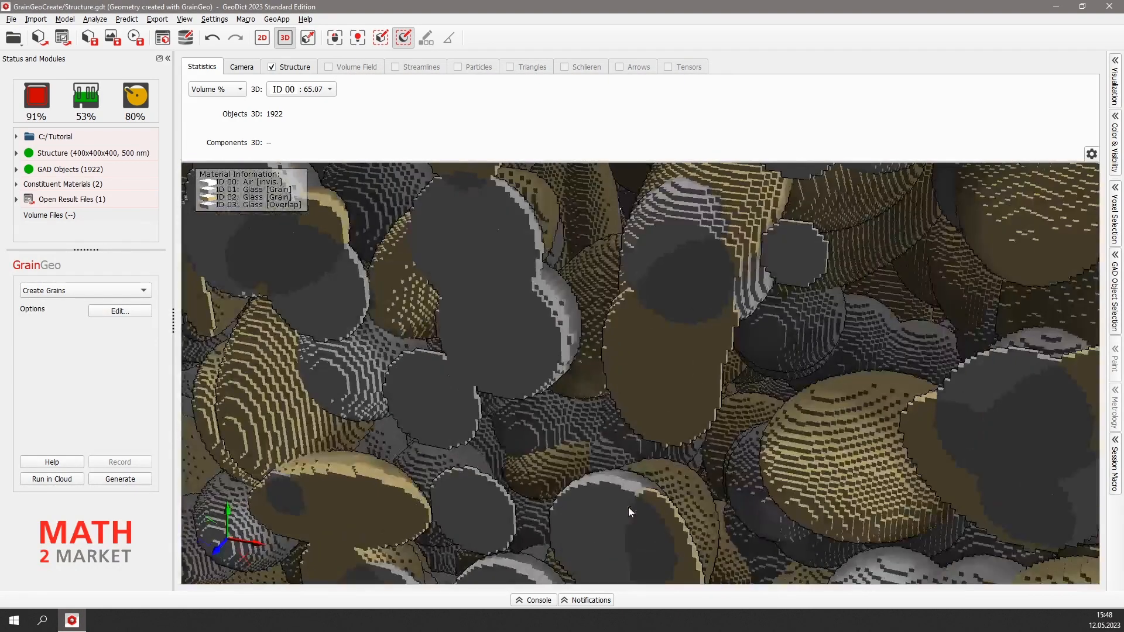